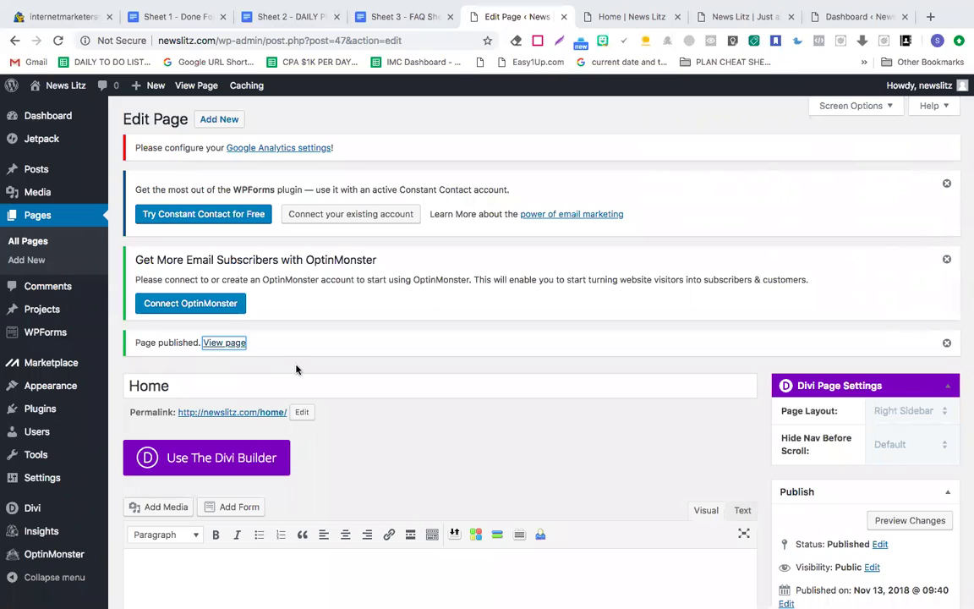
Step: Turn on the Divi Builder for the Home page, leaving an empty section with one row
left_click(169, 385)
scroll(178, 377, "down", 2)
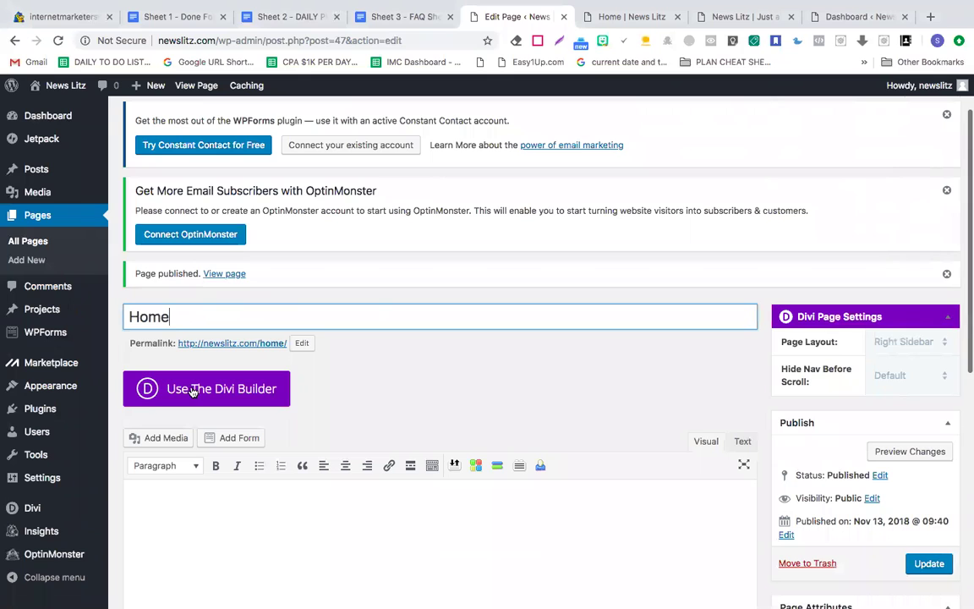
scroll(166, 334, "down", 2)
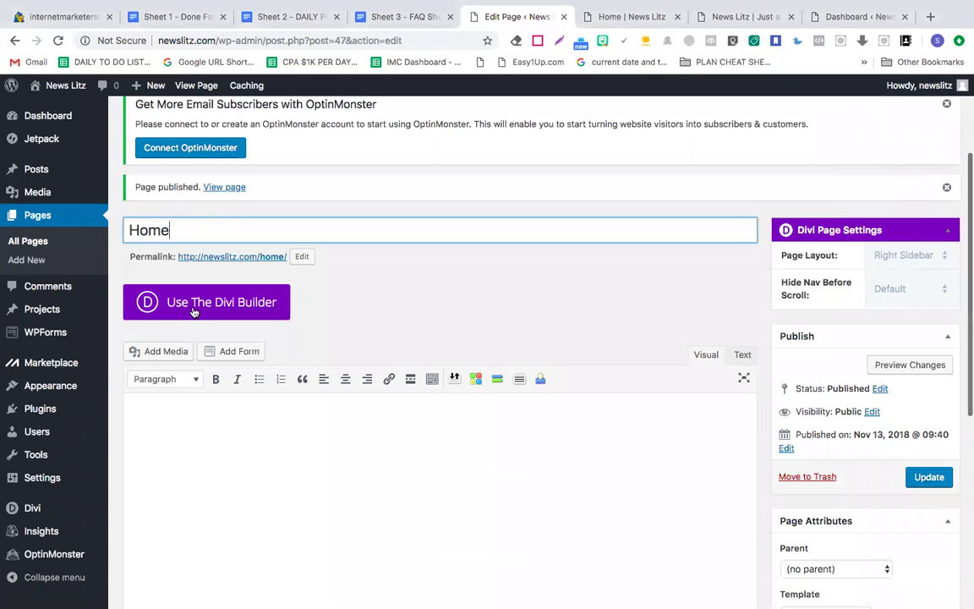
left_click(200, 311)
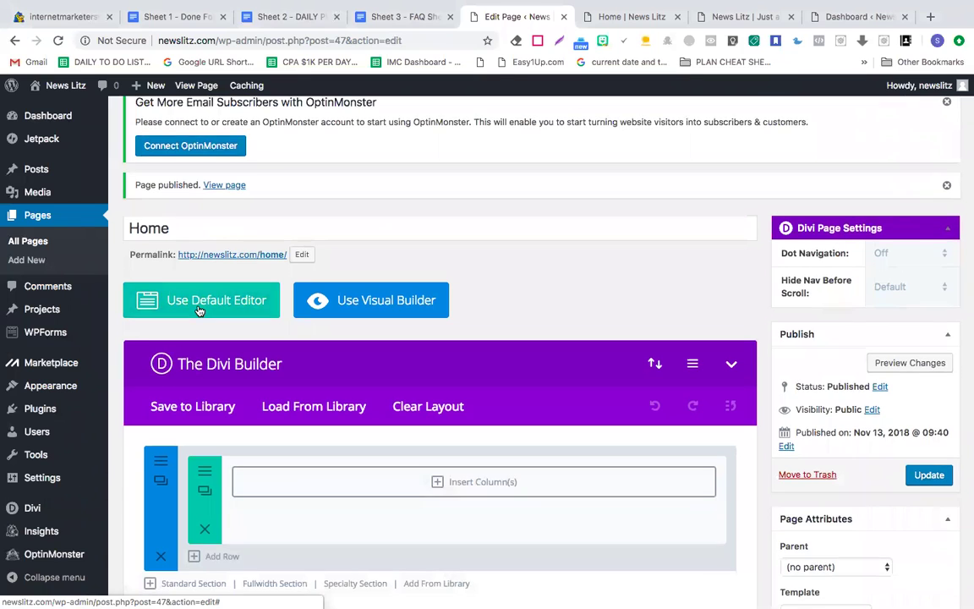
scroll(199, 312, "down", 2)
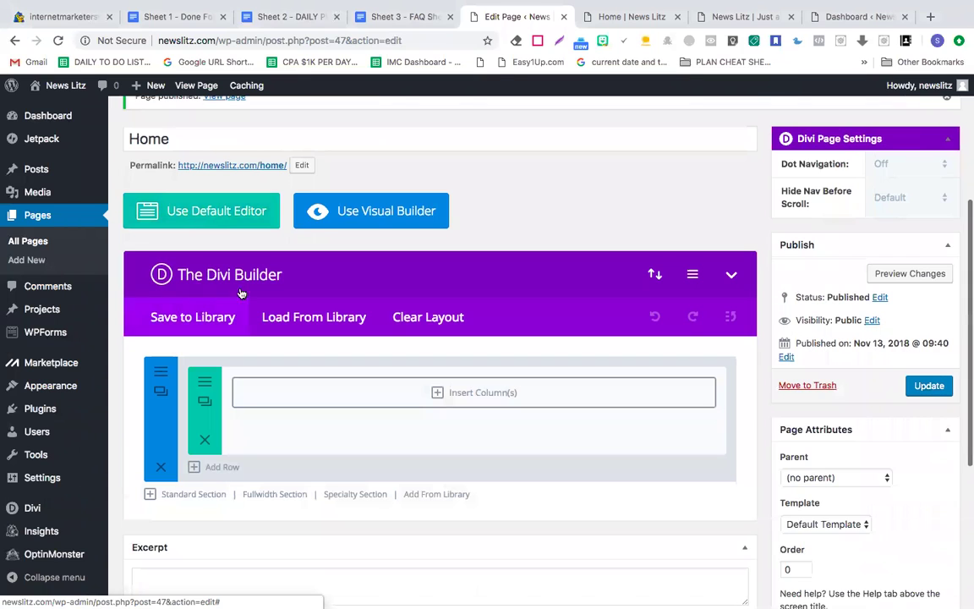
Step: Load the predefined Blog Masonry layout from the Divi library onto the Home page
left_click(318, 318)
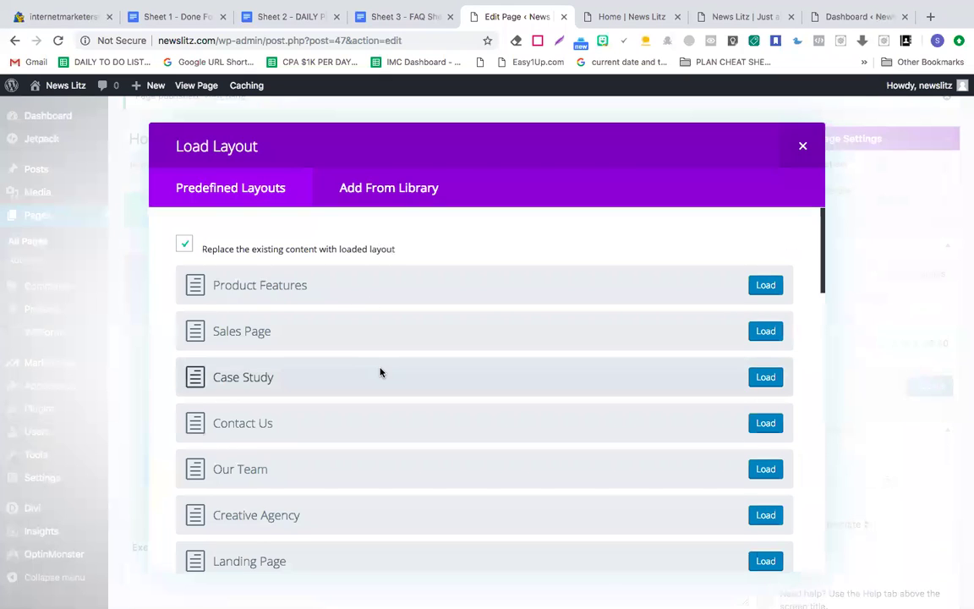
scroll(381, 372, "down", 2)
scroll(380, 372, "up", 2)
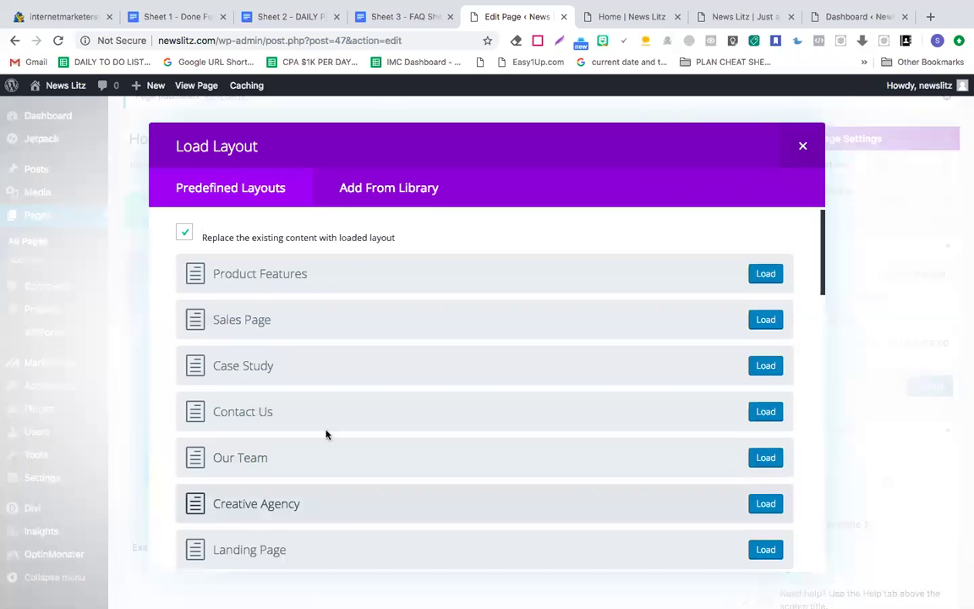
scroll(338, 341, "down", 3)
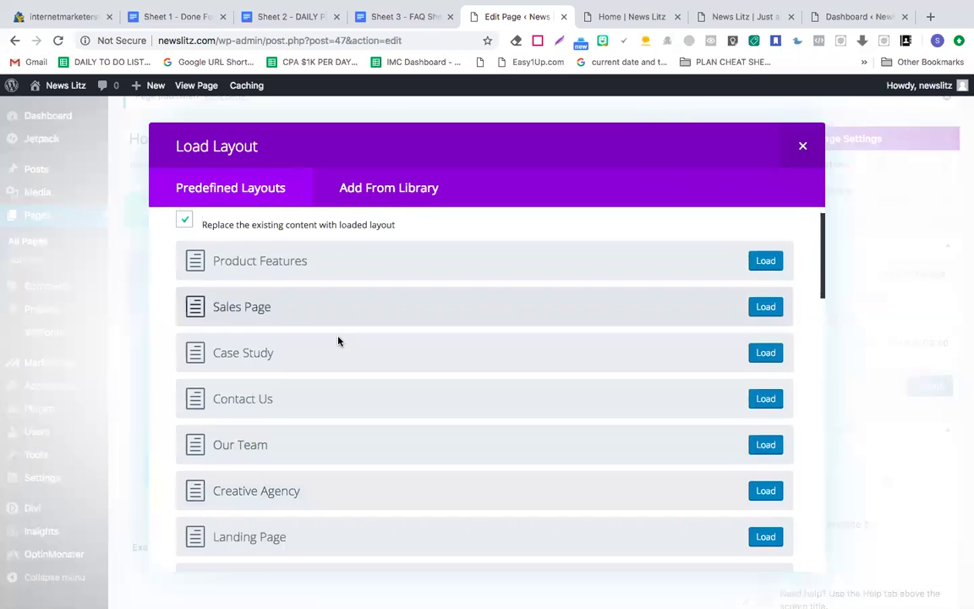
scroll(338, 341, "down", 5)
scroll(339, 340, "down", 3)
scroll(338, 341, "down", 2)
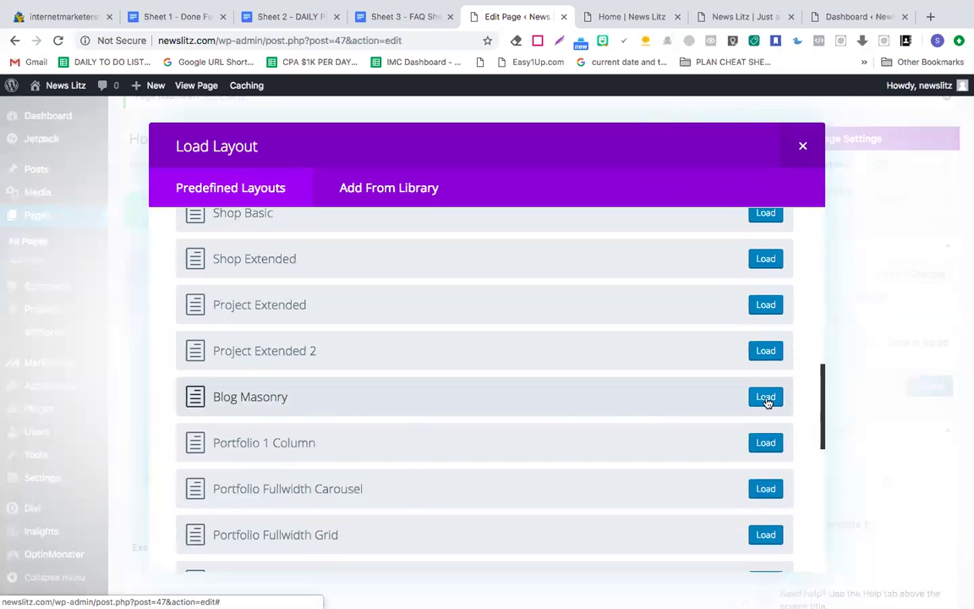
left_click(765, 398)
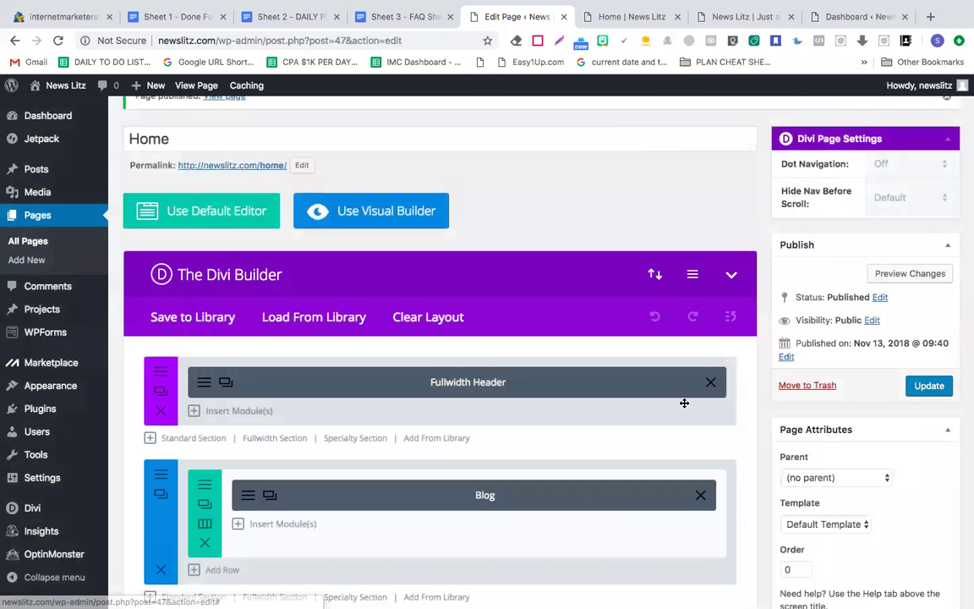
Step: Update the Home page and view the live 'Welcome to My Blog' page in a new tab
left_click(931, 388)
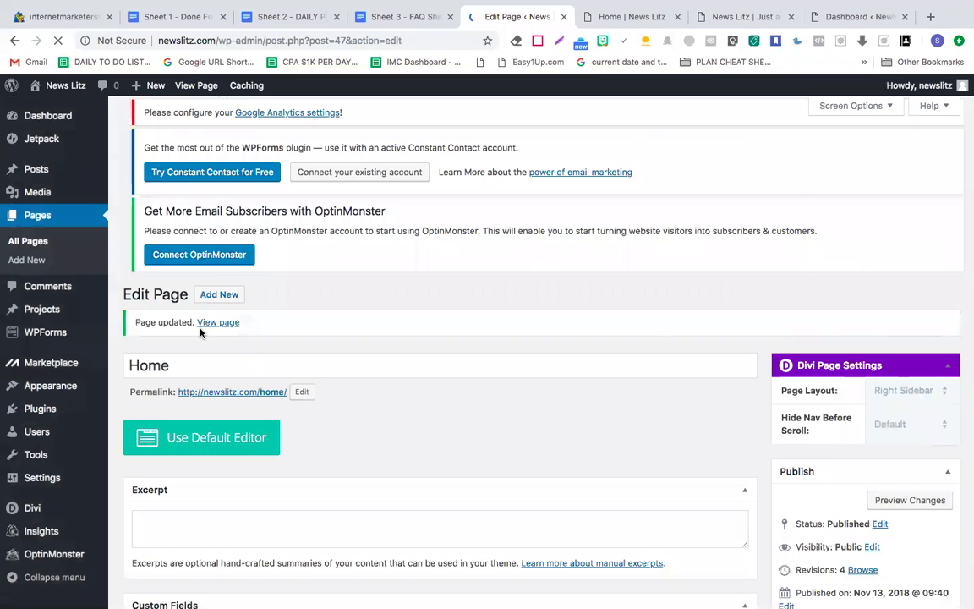
left_click(218, 325, "super")
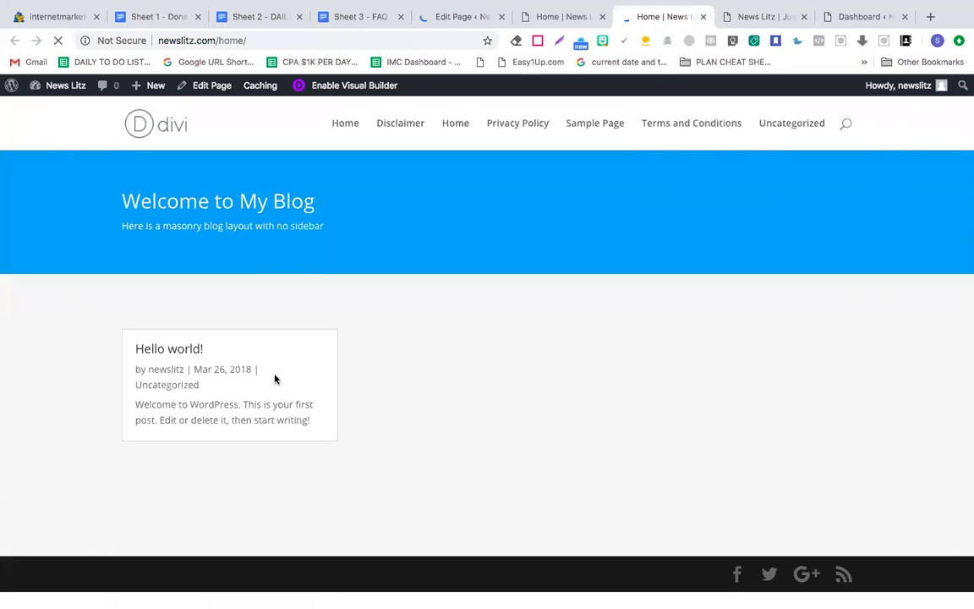
Step: Enable the Visual Builder on the live Home page and start a new browser tab
left_click(345, 88)
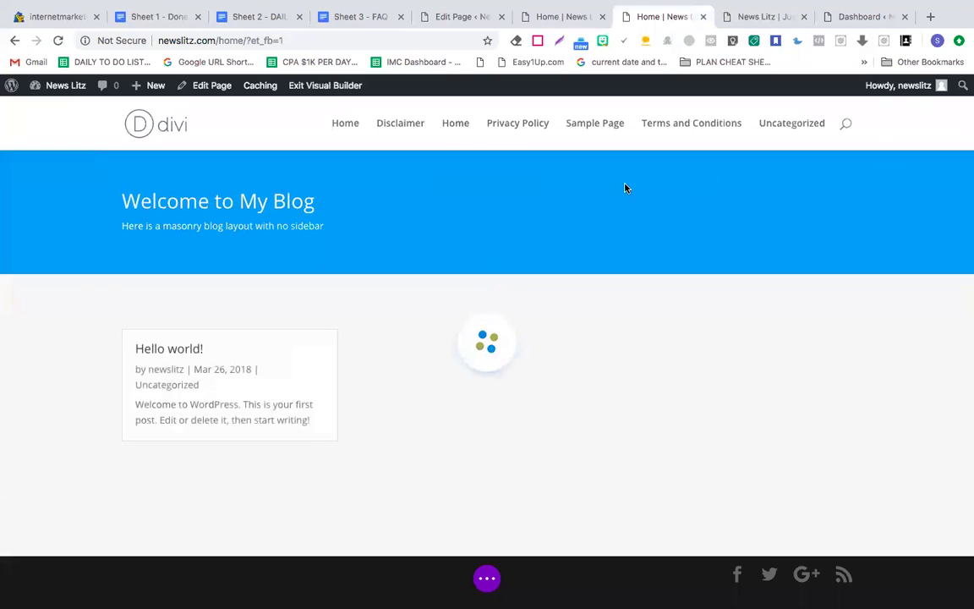
mouse_move(465, 3)
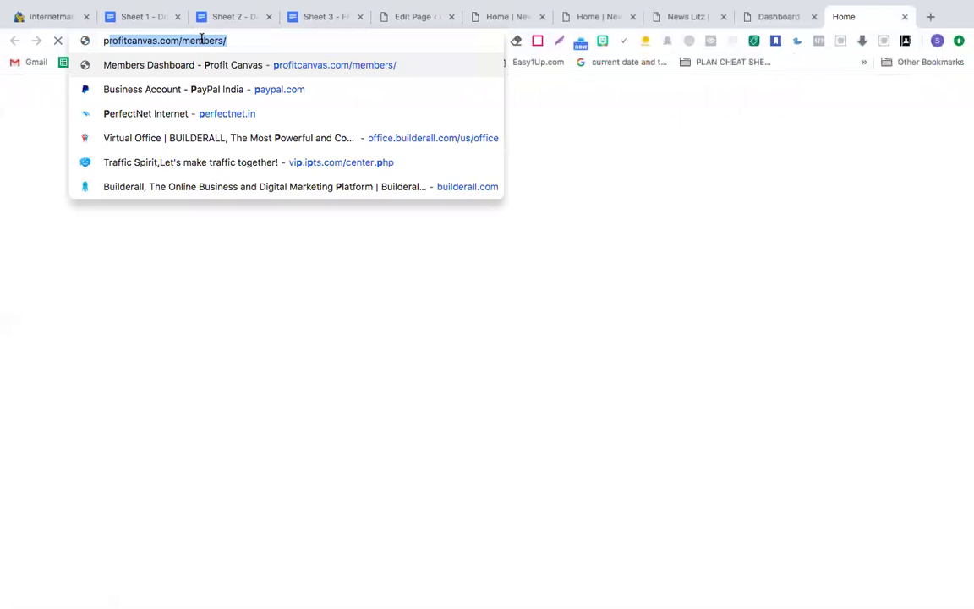
Step: Load pixabay.com and close the spare News Litz and Dashboard tabs
key("Return")
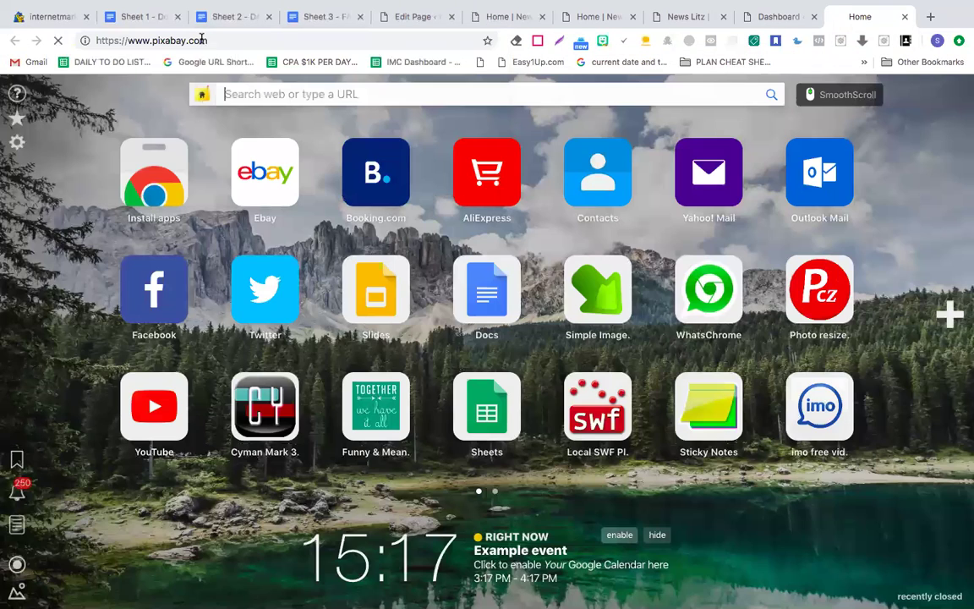
left_click(685, 16)
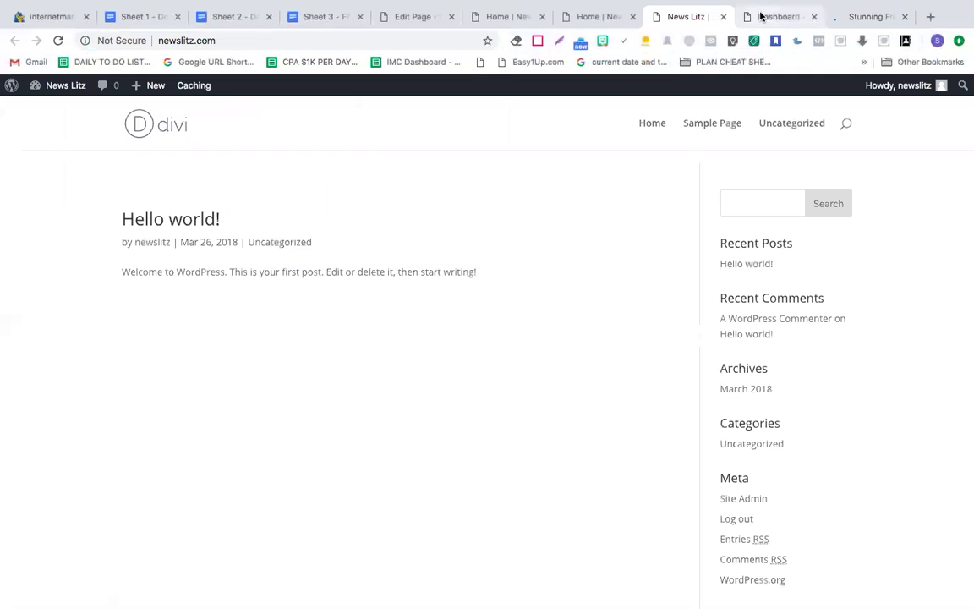
left_click(761, 16)
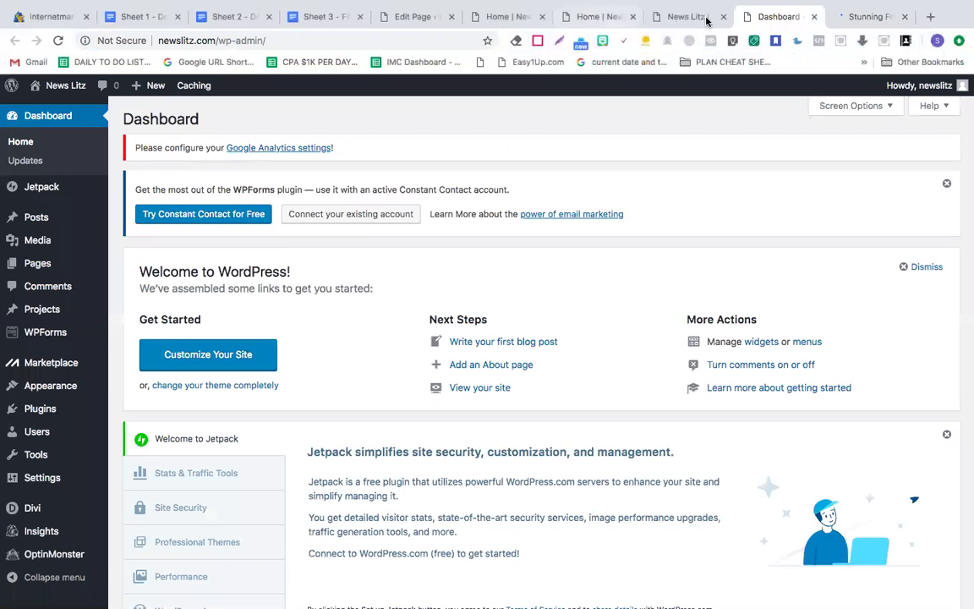
left_click(707, 19)
left_click(724, 17)
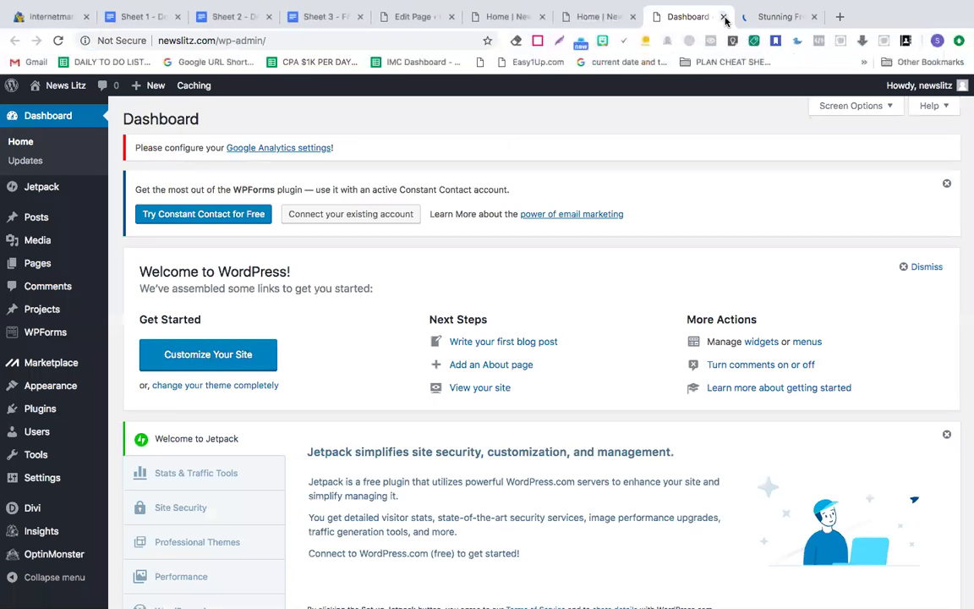
left_click(725, 17)
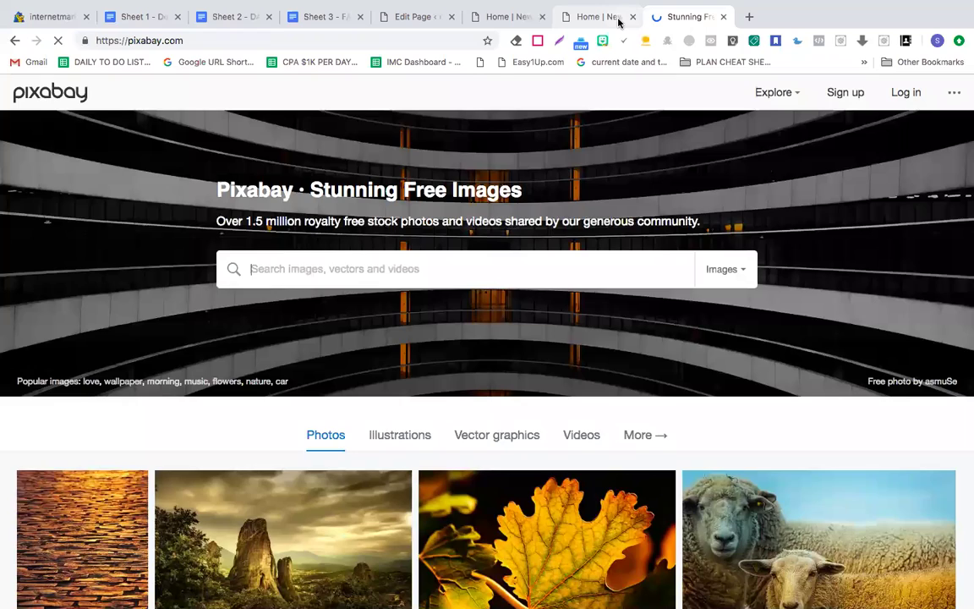
left_click(618, 20)
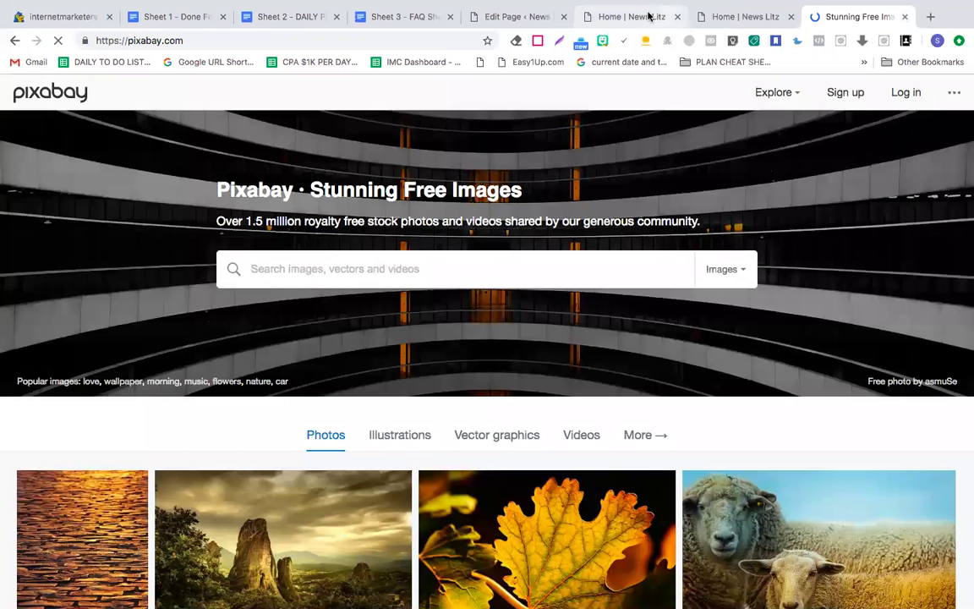
Step: Change the header title to 'Welcome to NewsLitz'
left_click(648, 17)
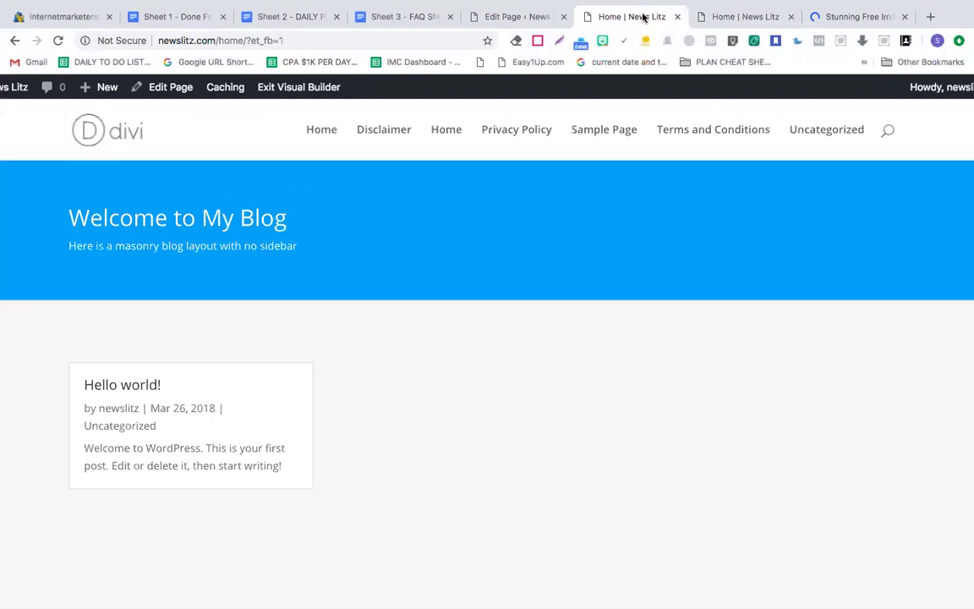
left_click(354, 223)
left_click_drag(288, 219, 68, 218)
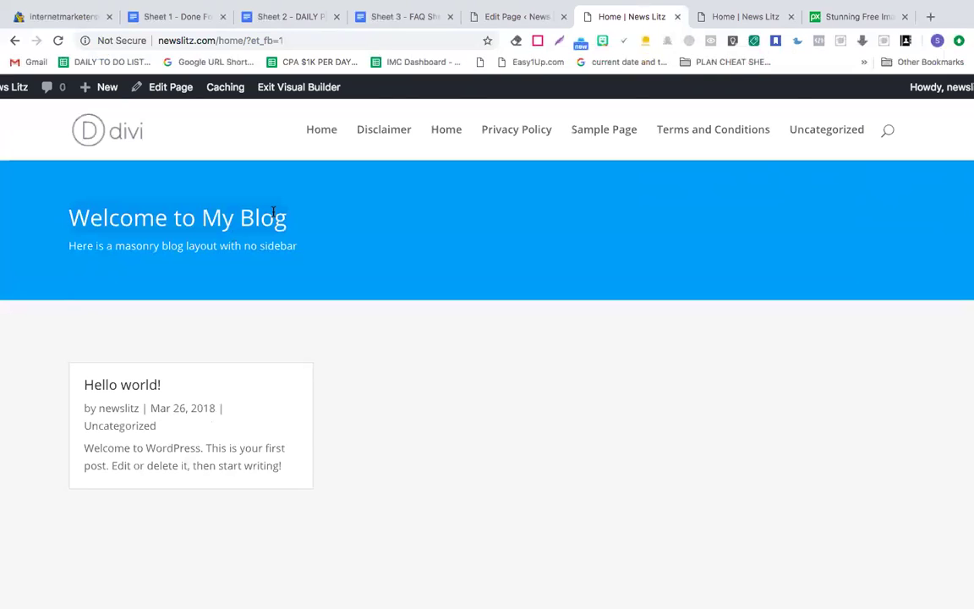
key("BackSpace")
key("BackSpace")
key("BackSpace")
key("BackSpace")
key("BackSpace")
key("BackSpace")
key("BackSpace")
type("News")
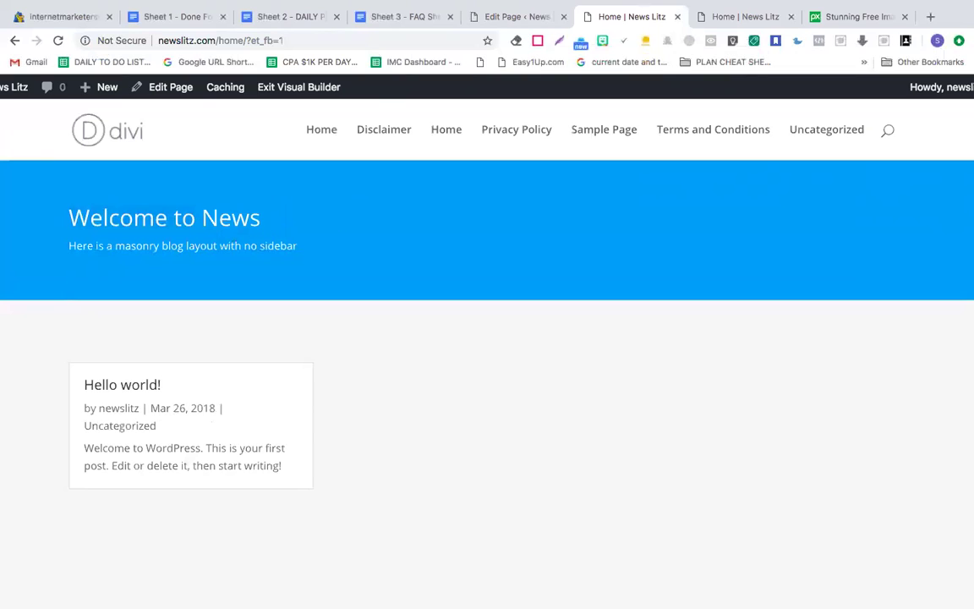
type("Litz")
Step: Replace the header subtitle with 'The News That Lights you Up'
triple_click(183, 245)
type("The Ne")
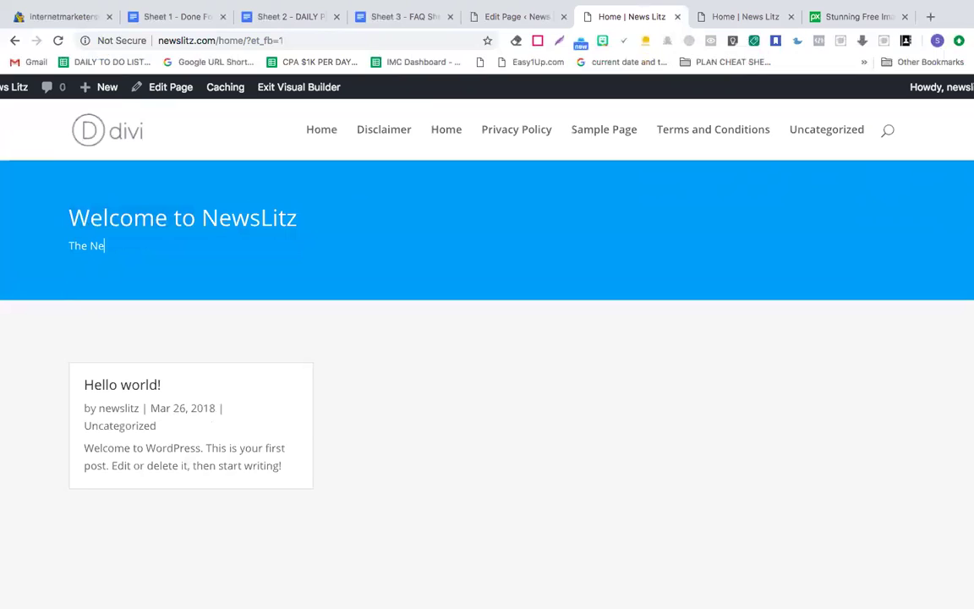
type("ws That Lights you Up")
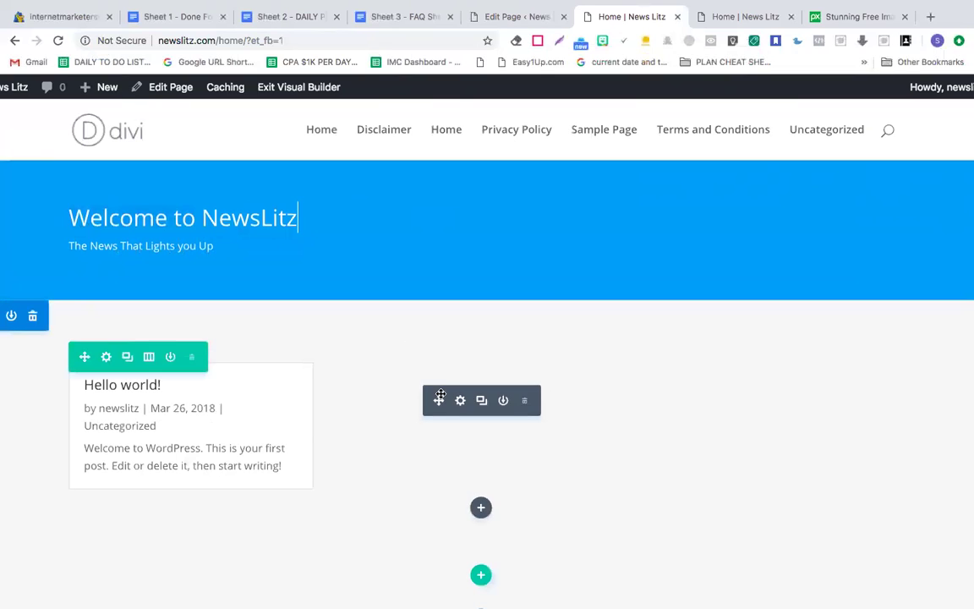
key("Up")
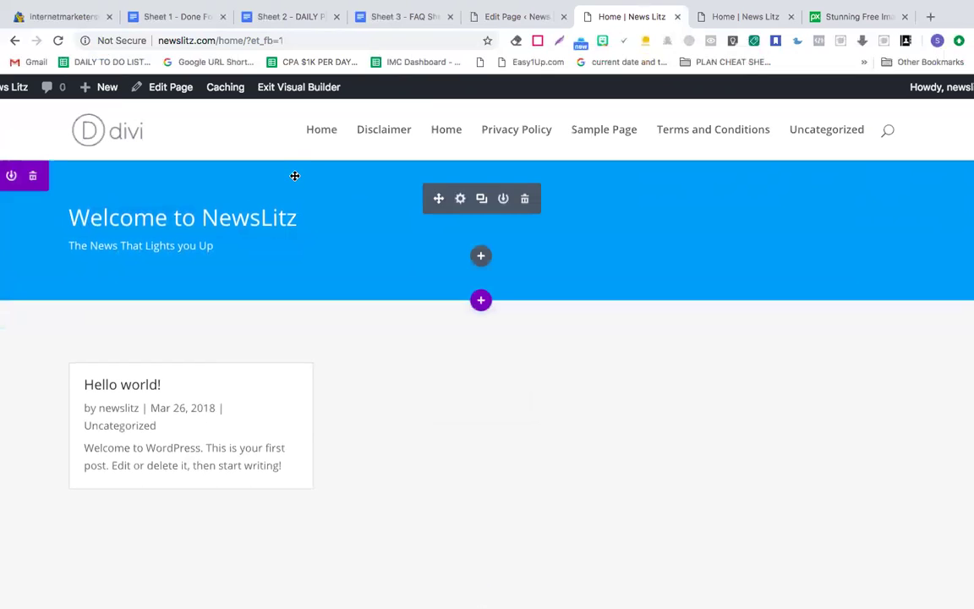
Step: Insert a fullwidth section with a Fullwidth Post Slider below the header, showing 5 posts
left_click(482, 303)
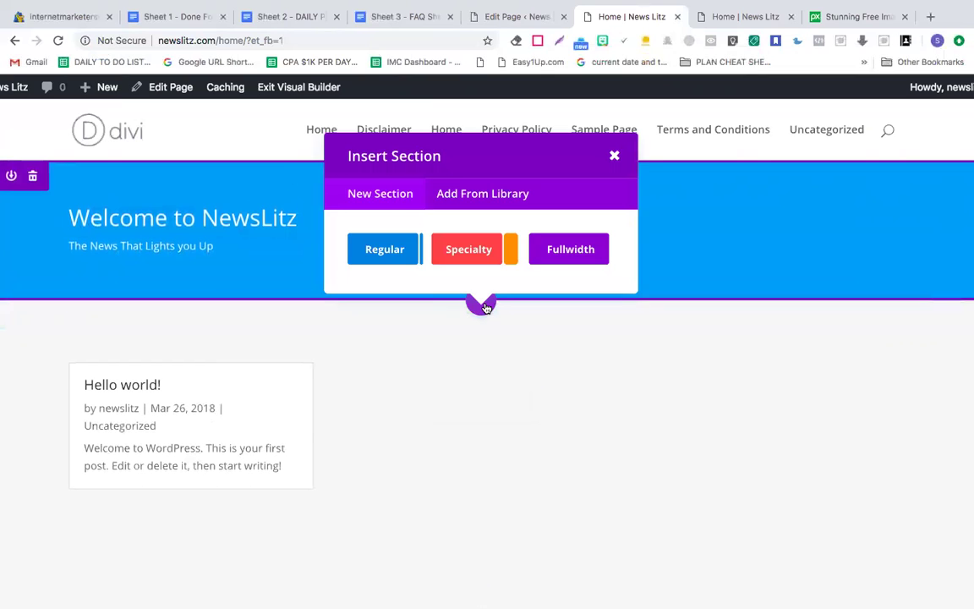
left_click(568, 251)
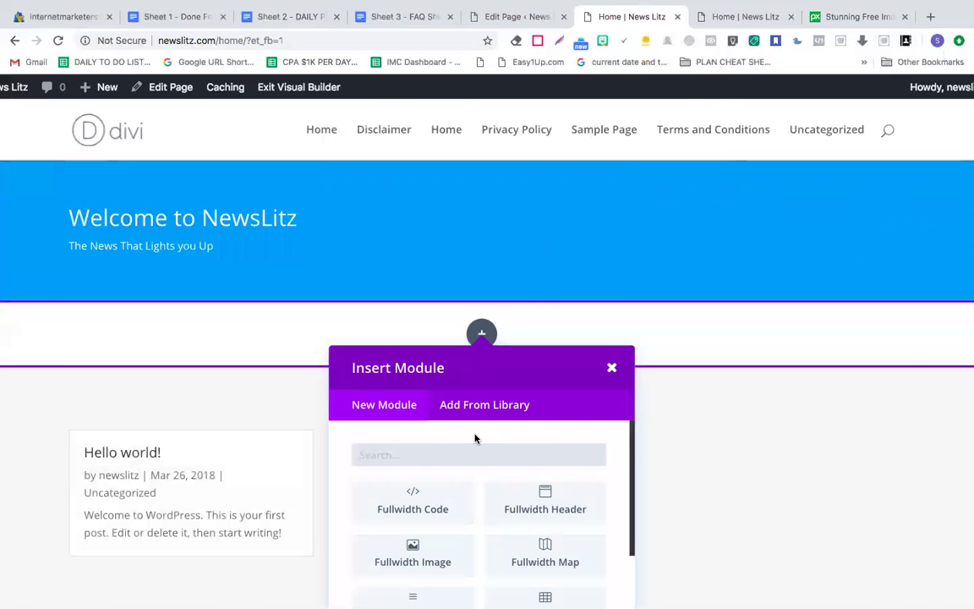
scroll(475, 438, "down", 2)
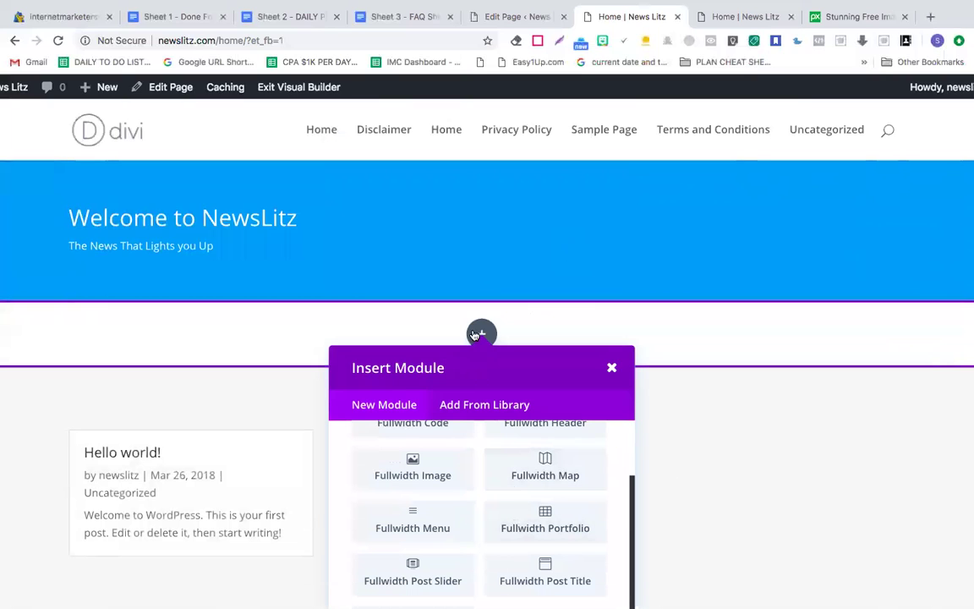
left_click(378, 280)
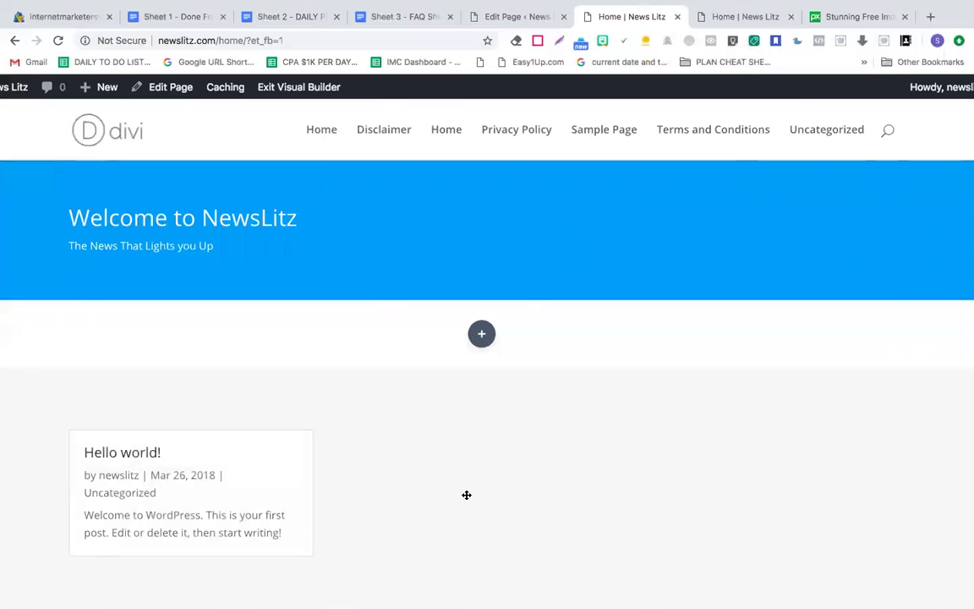
left_click(480, 335)
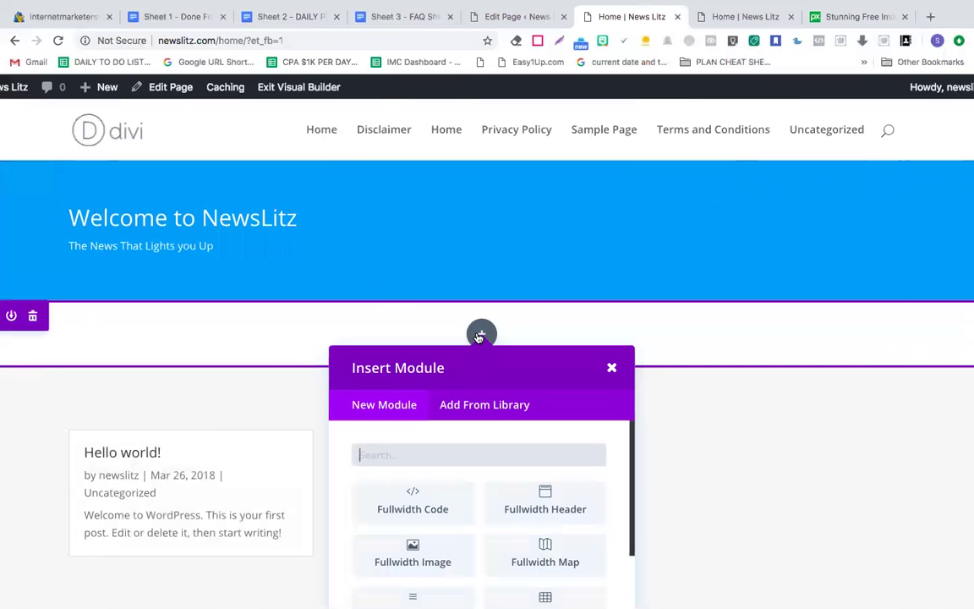
scroll(465, 502, "down", 2)
scroll(467, 503, "down", 1)
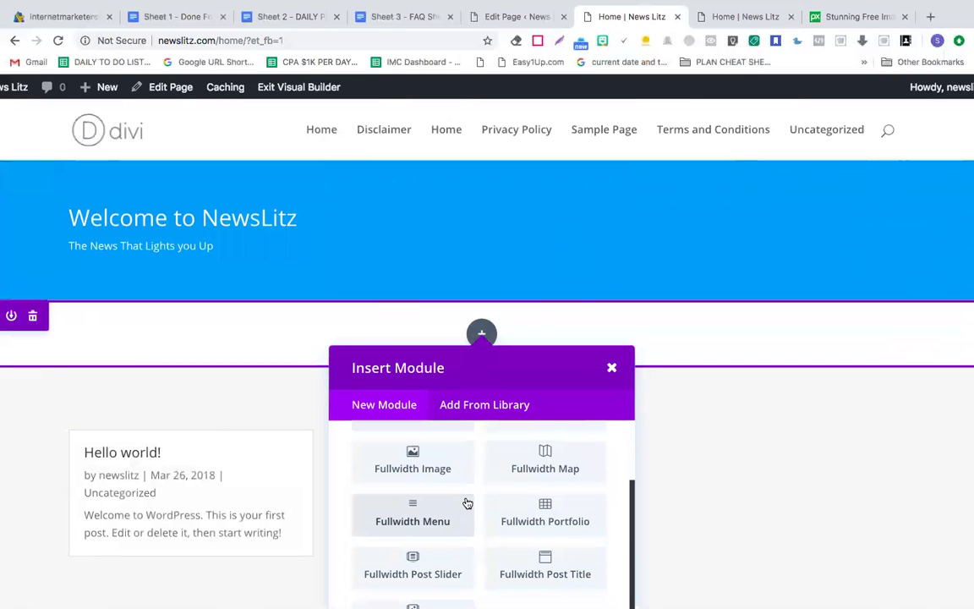
left_click(414, 567)
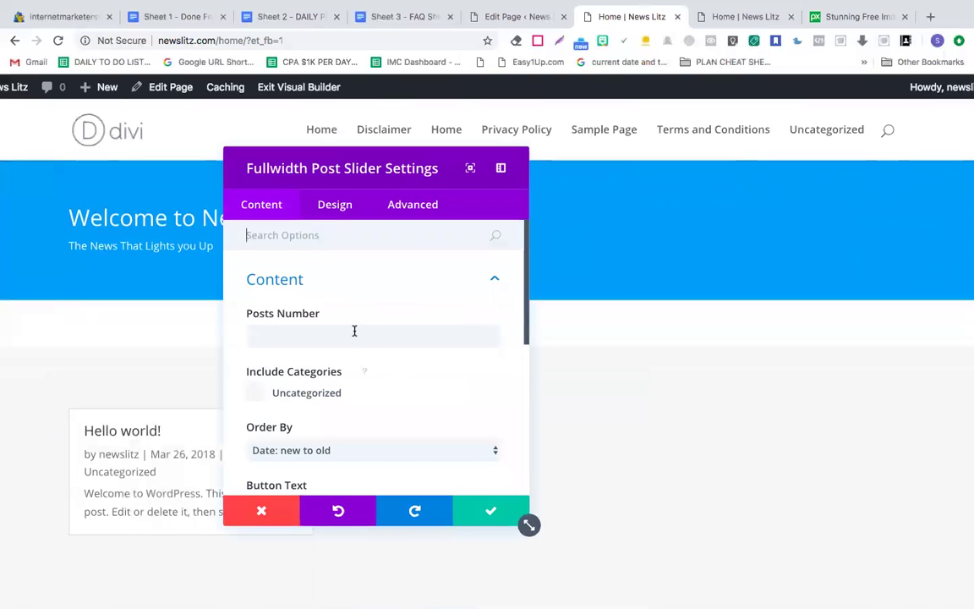
left_click(354, 330)
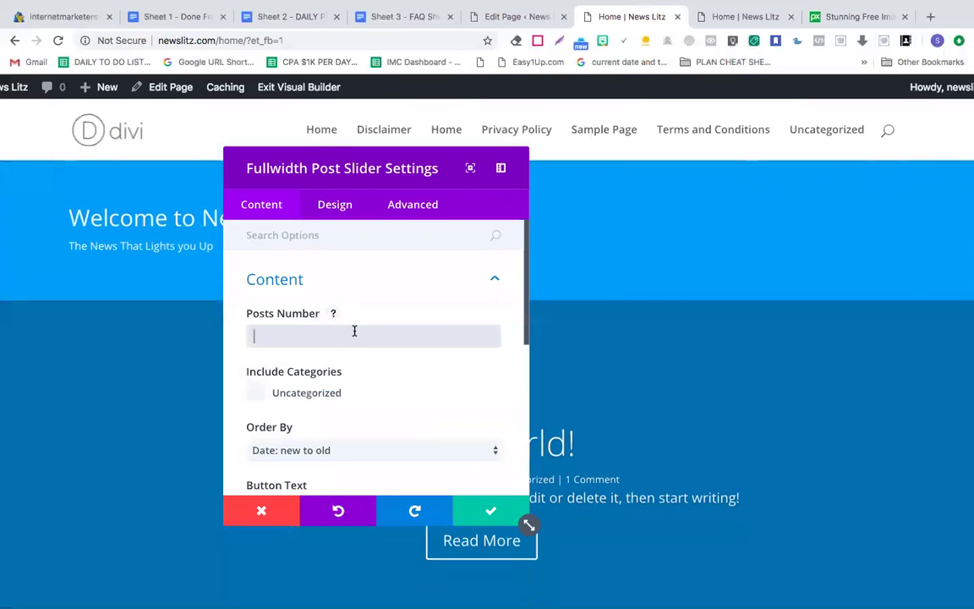
type("5")
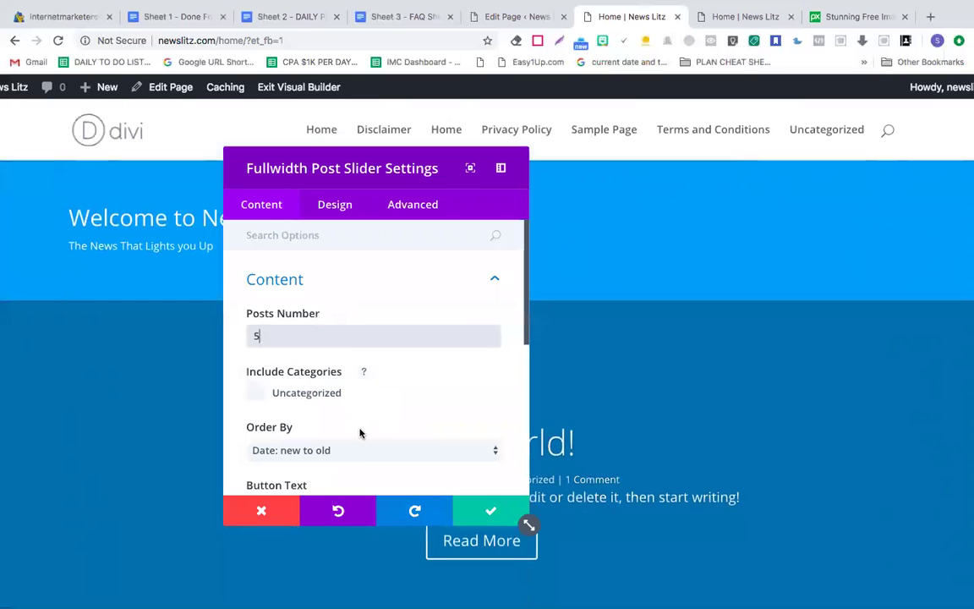
Step: Save the 5-post slider and delete the Welcome to NewsLitz header text module
left_click(482, 511)
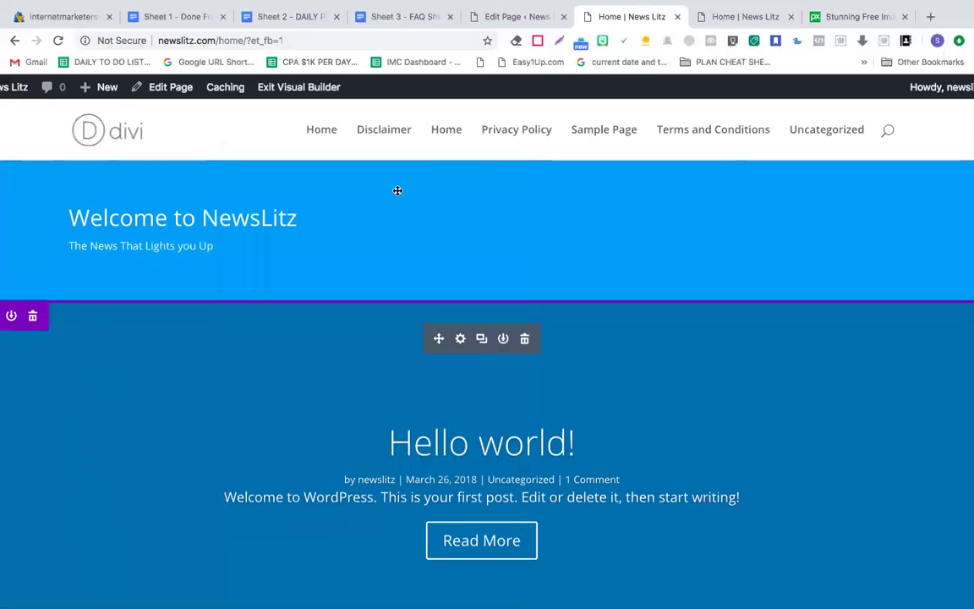
mouse_move(374, 204)
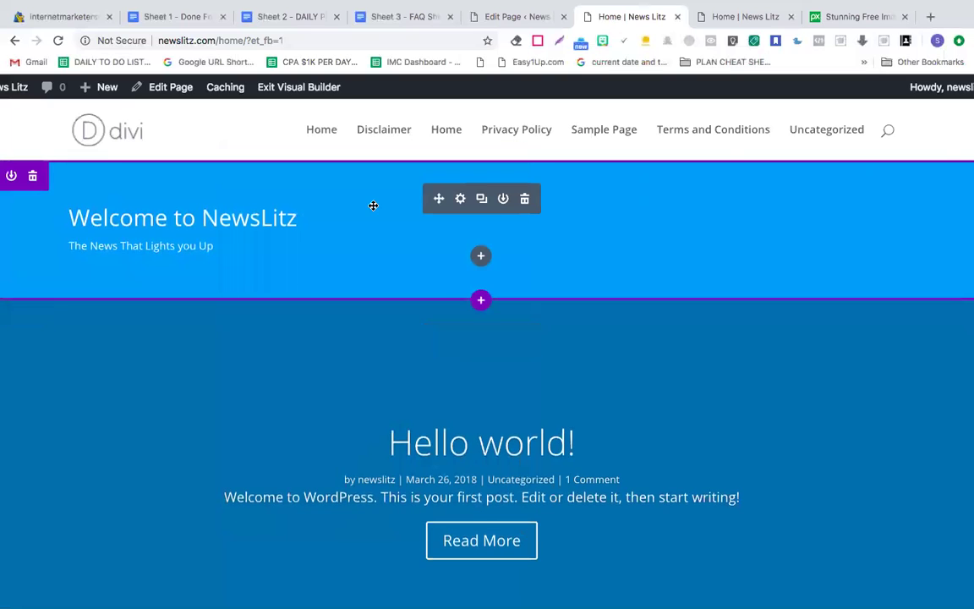
left_click(525, 199)
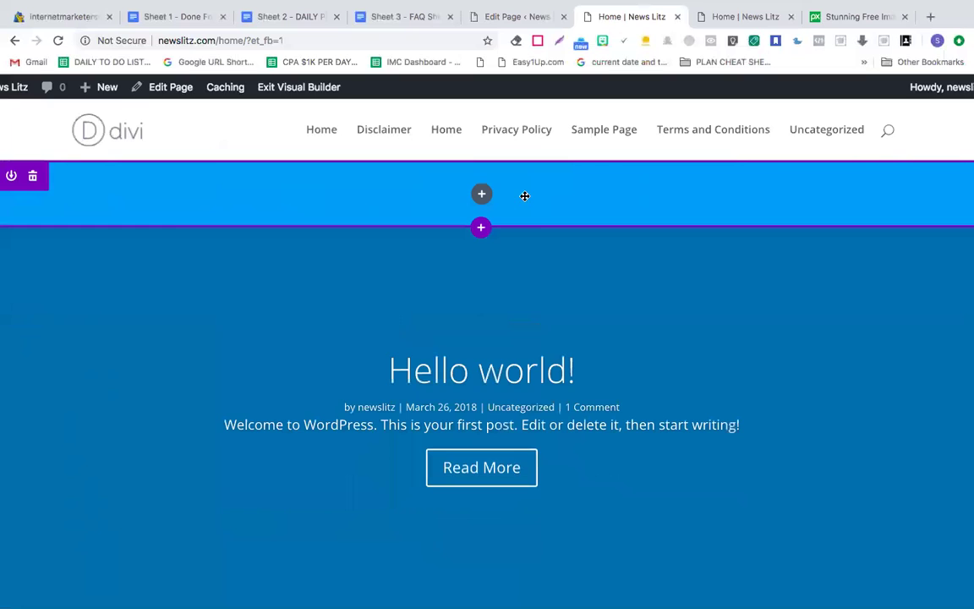
Step: Delete the now-empty header section so the post slider sits at the top
scroll(361, 414, "down", 3)
scroll(361, 413, "up", 3)
mouse_move(344, 193)
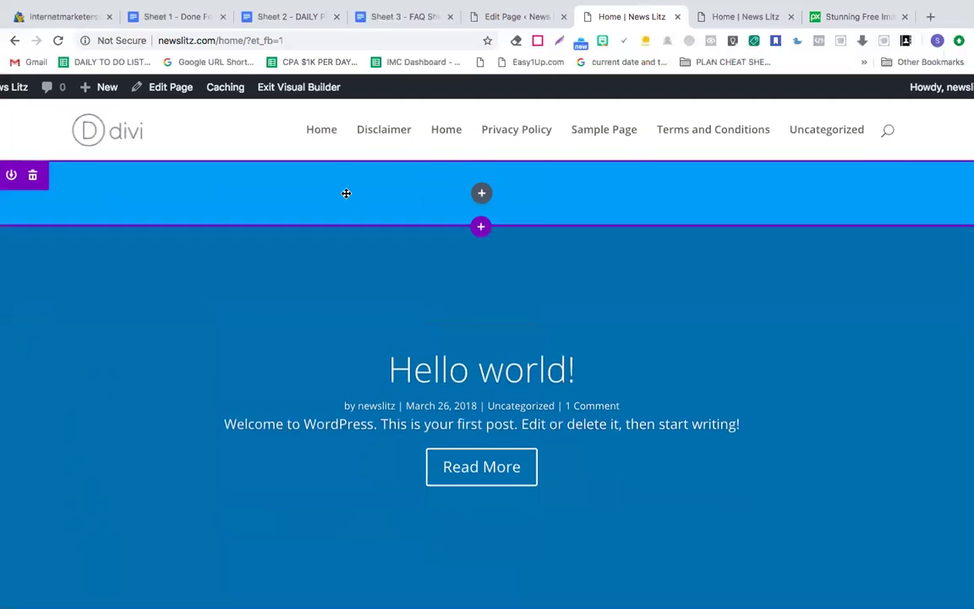
left_click(34, 180)
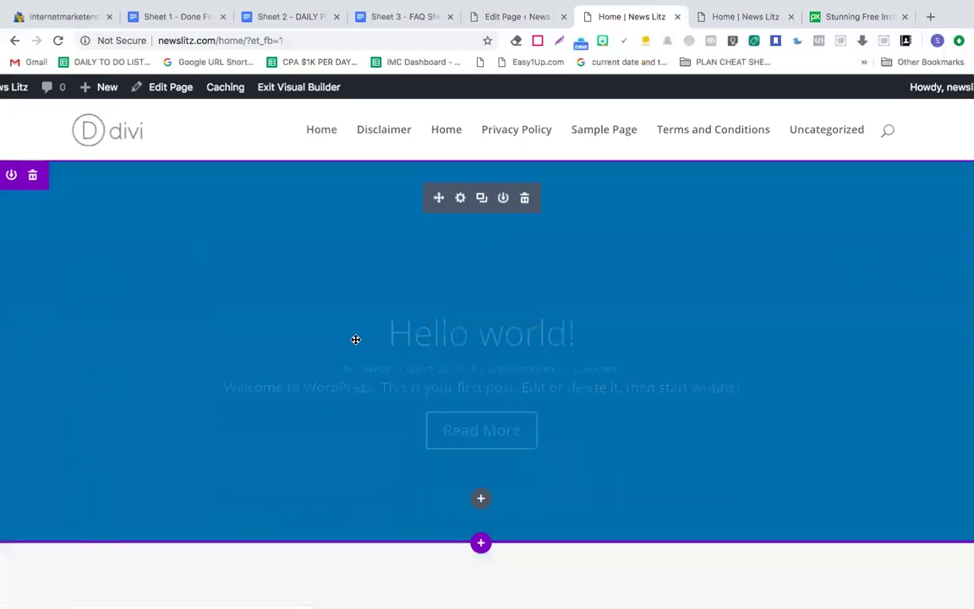
scroll(472, 350, "down", 3)
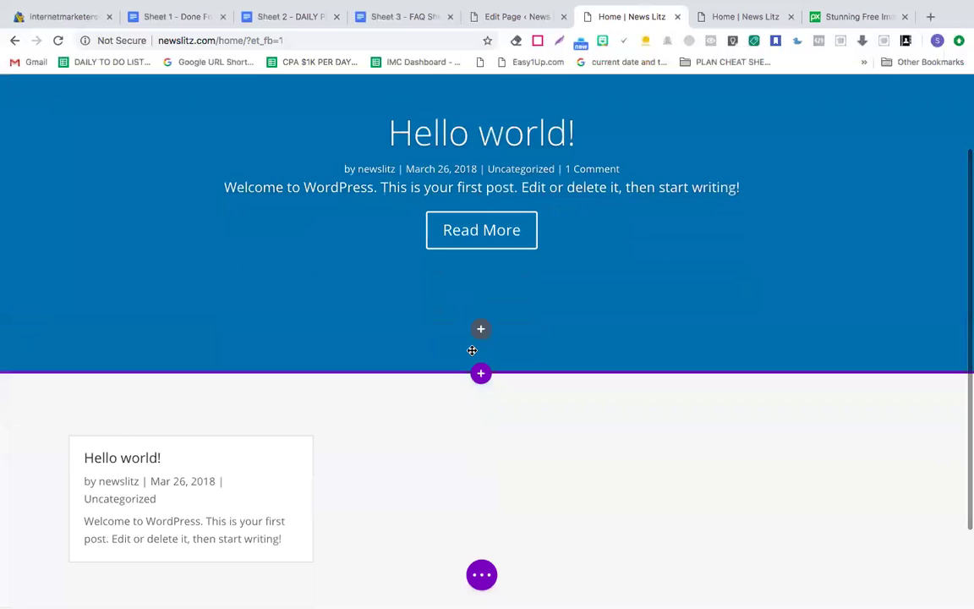
scroll(465, 262, "up", 3)
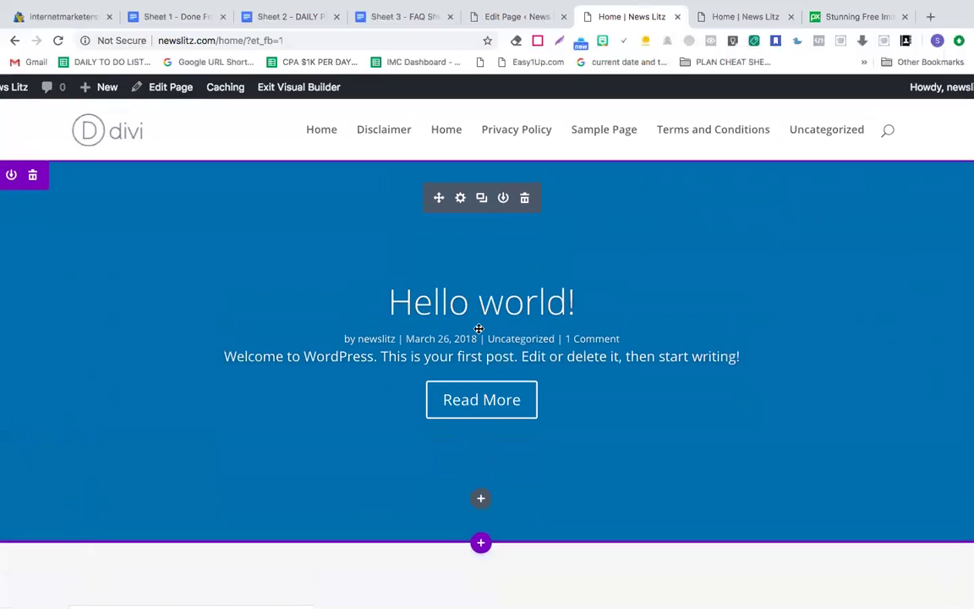
scroll(465, 562, "down", 3)
left_click(481, 576)
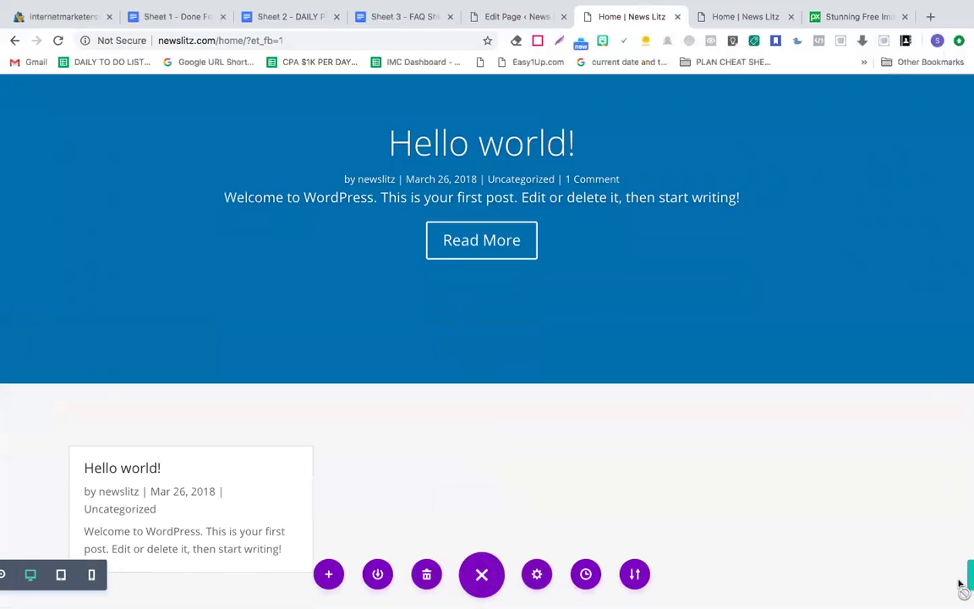
scroll(488, 584, "left", 2)
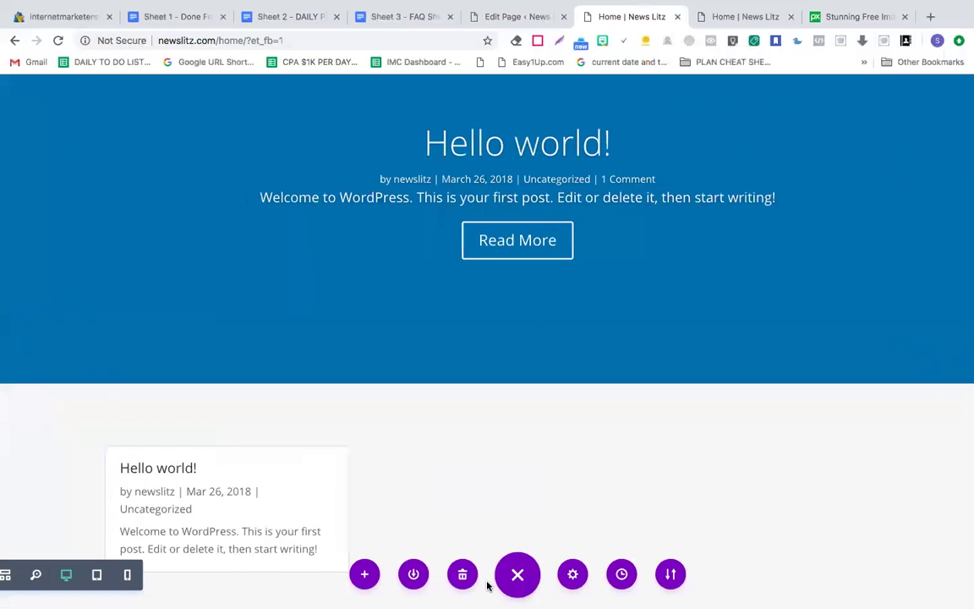
Step: Open the two-sheep photo's detail page on Pixabay
left_click(830, 19)
scroll(355, 354, "down", 2)
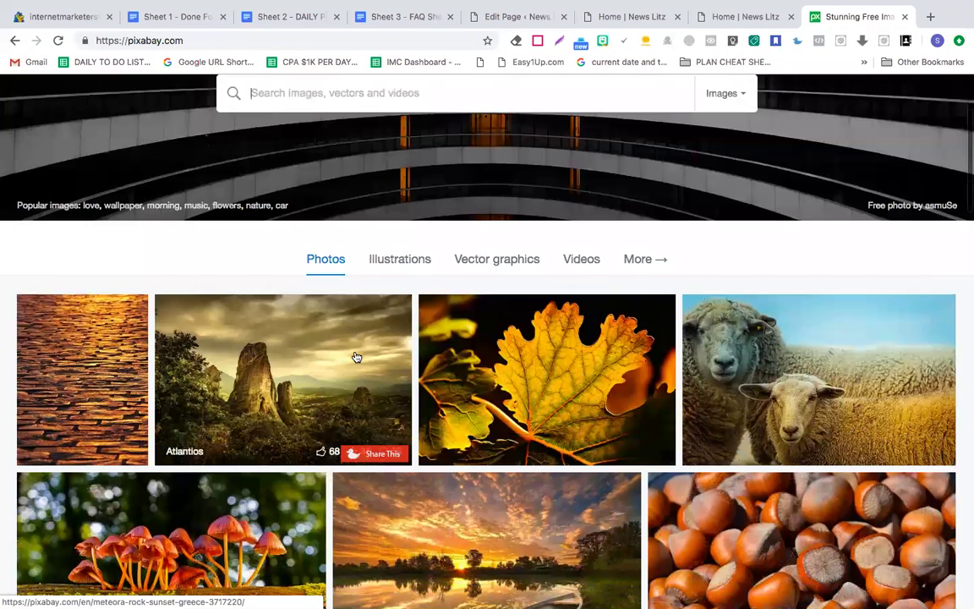
left_click(790, 372)
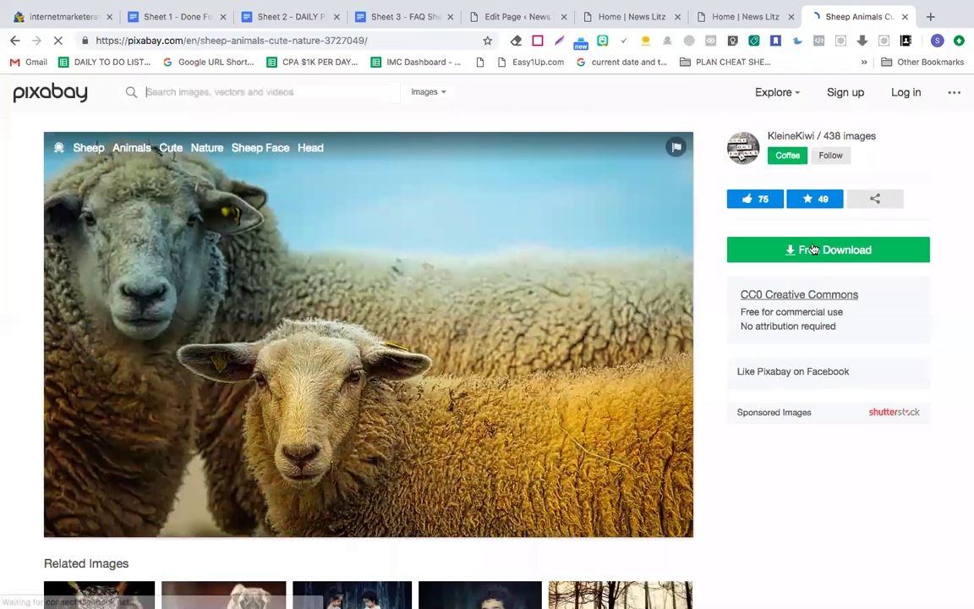
middle_click(906, 95)
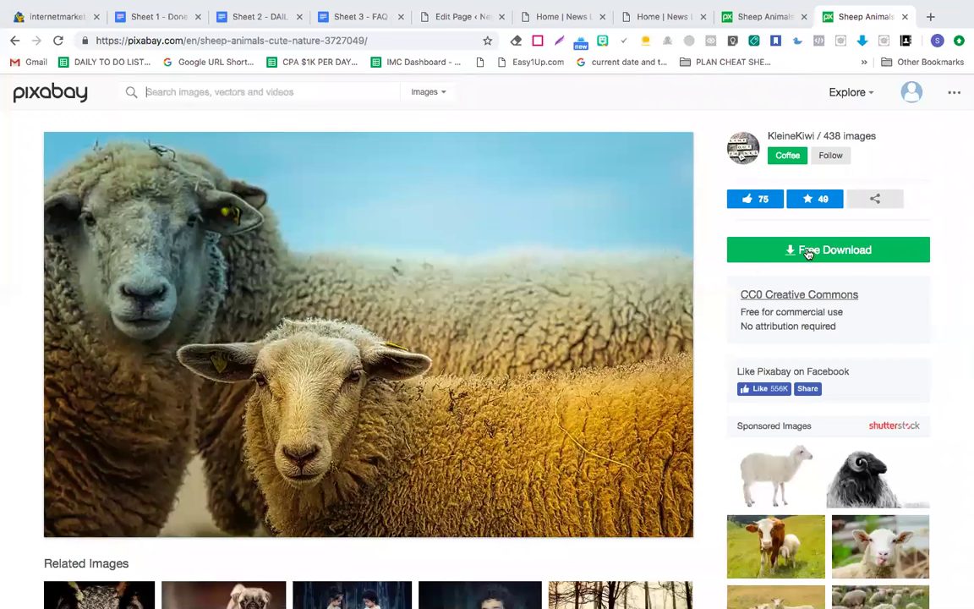
Step: Download the 1920×1199 version and save it to the Desktop as sheep.jpg
left_click(807, 253)
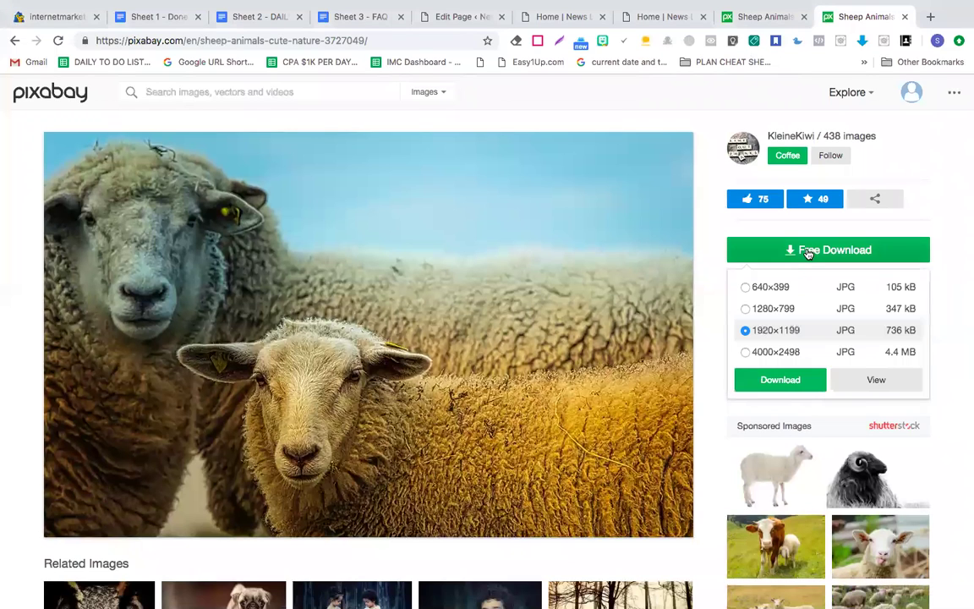
left_click(780, 380)
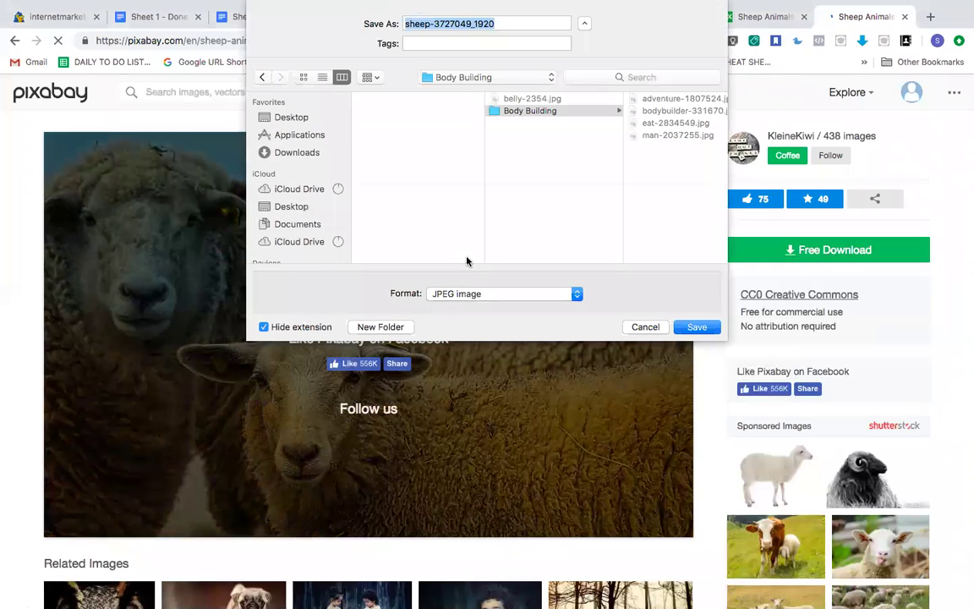
left_click(510, 77)
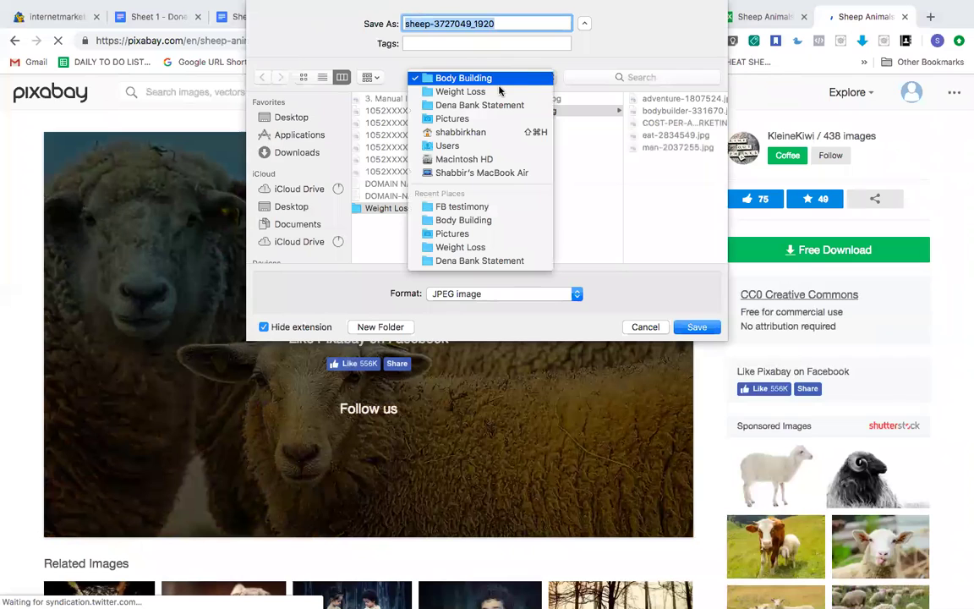
left_click(486, 119)
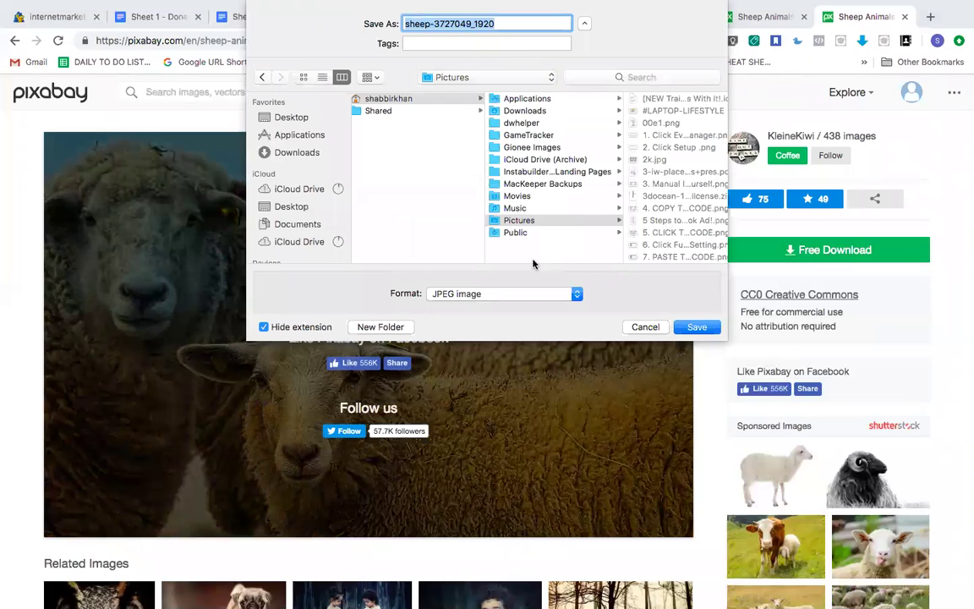
left_click(291, 118)
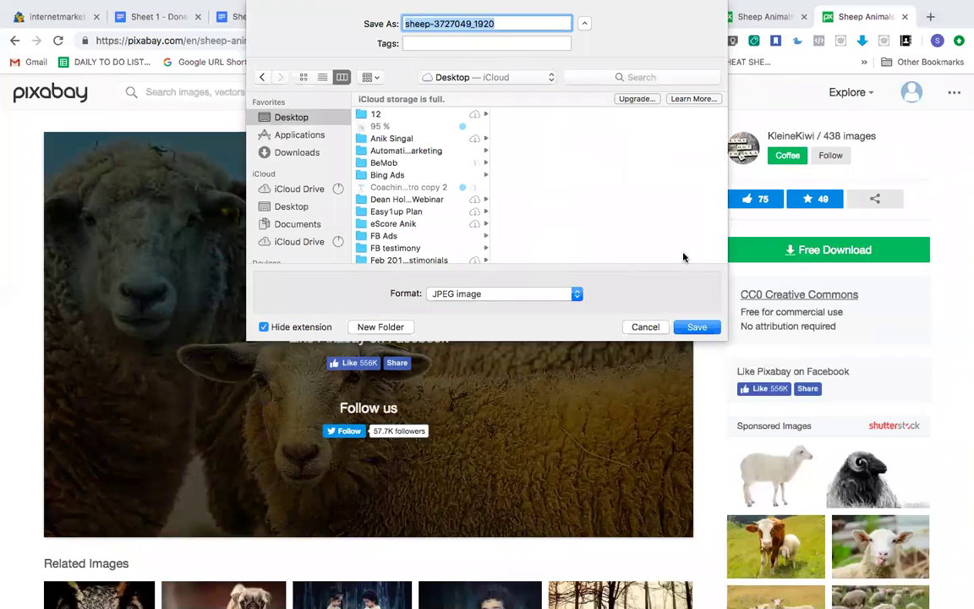
double_click(479, 24)
key("BackSpace")
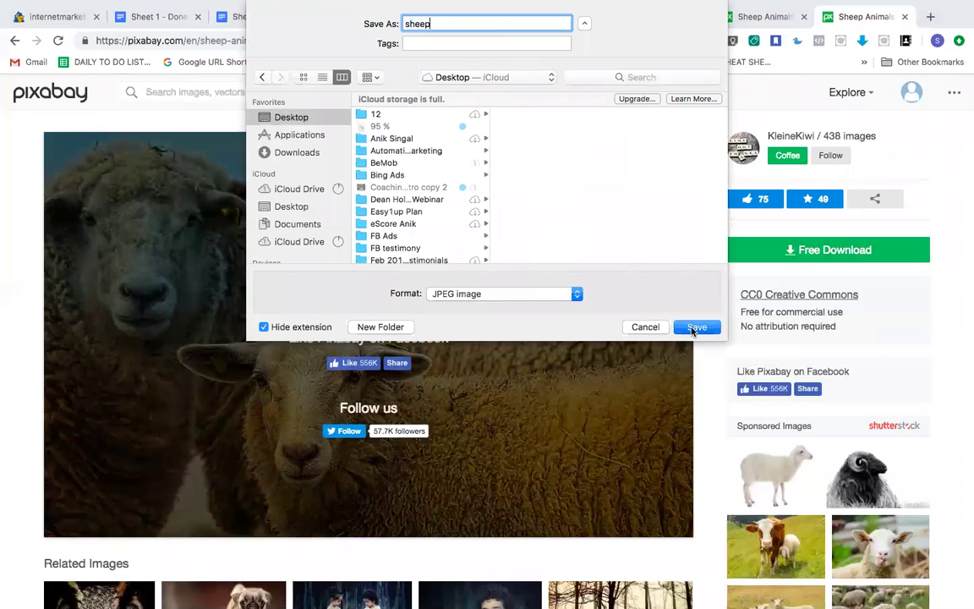
left_click(692, 327)
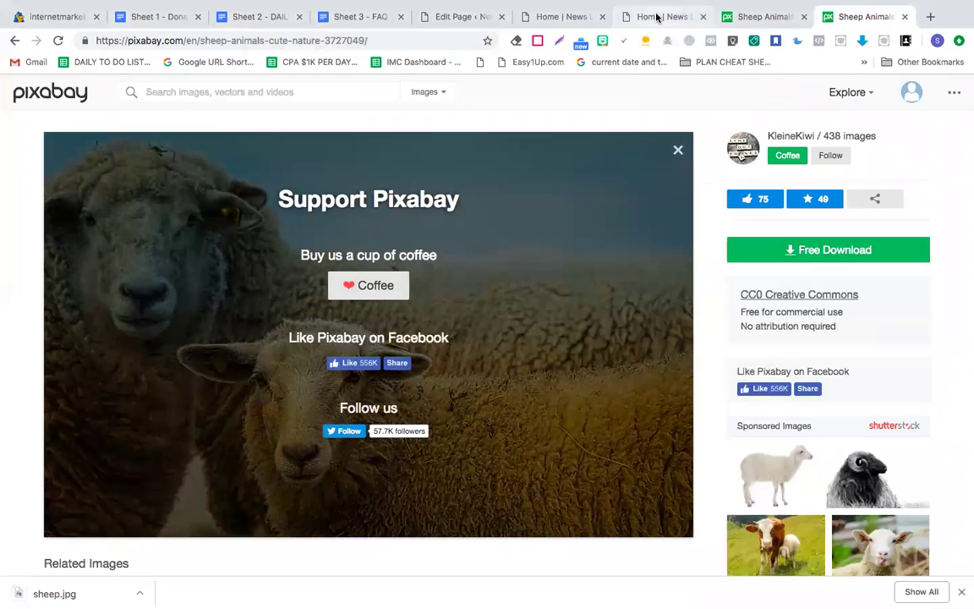
Step: Close the duplicate NewsLitz homepage tab and return to the WordPress page editor
left_click(656, 17)
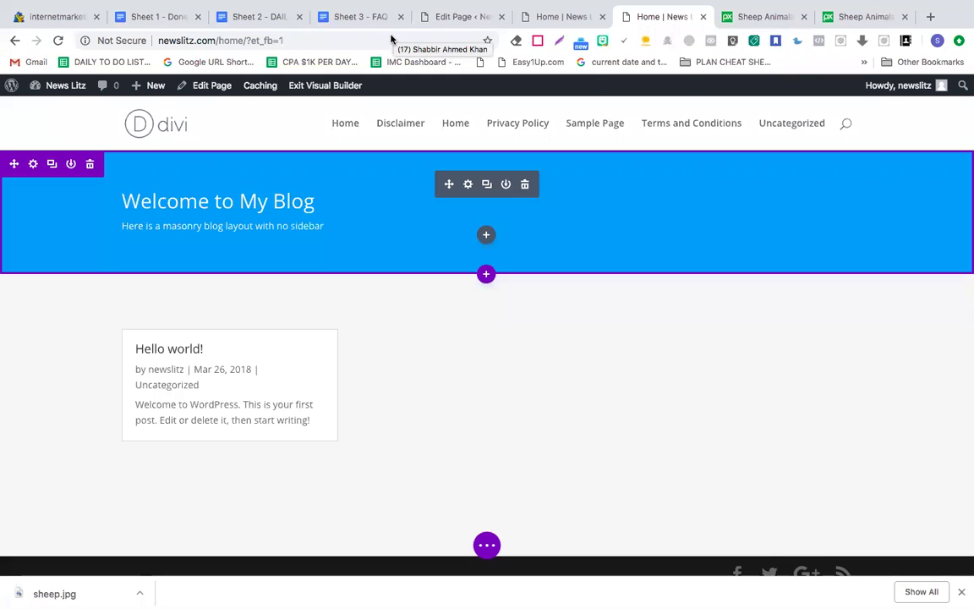
left_click(547, 19)
left_click(668, 18)
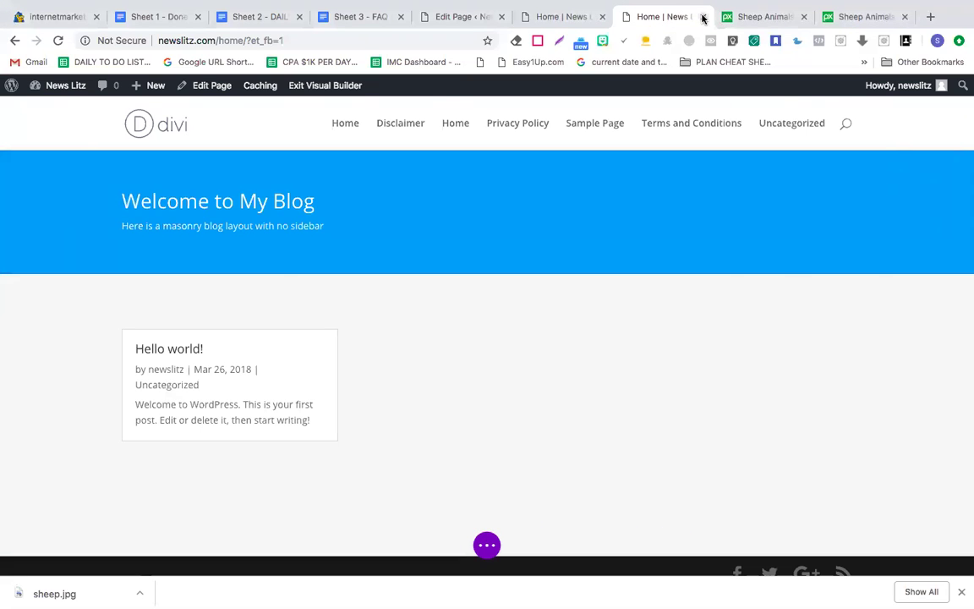
left_click(703, 17)
left_click(541, 19)
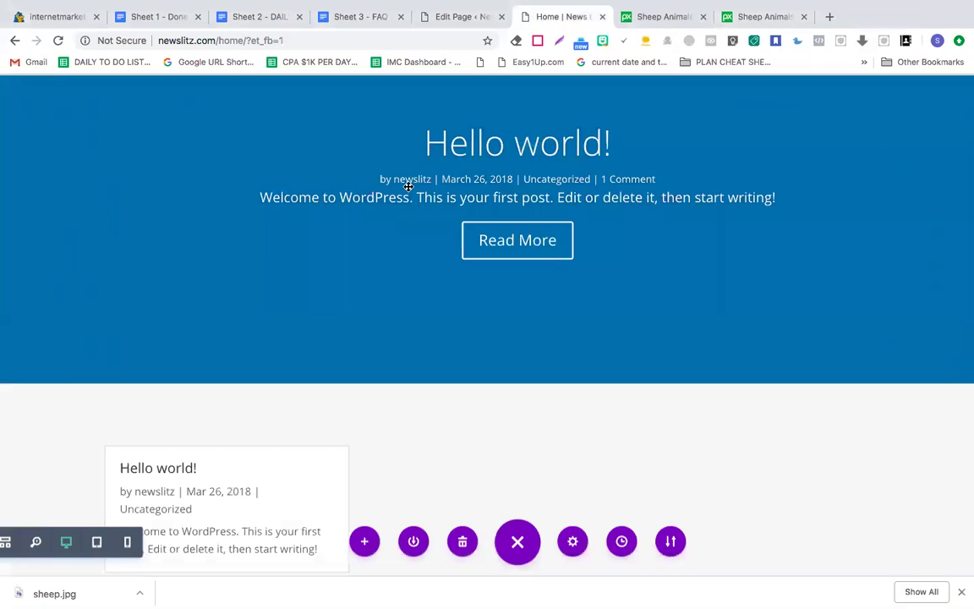
left_click(517, 17)
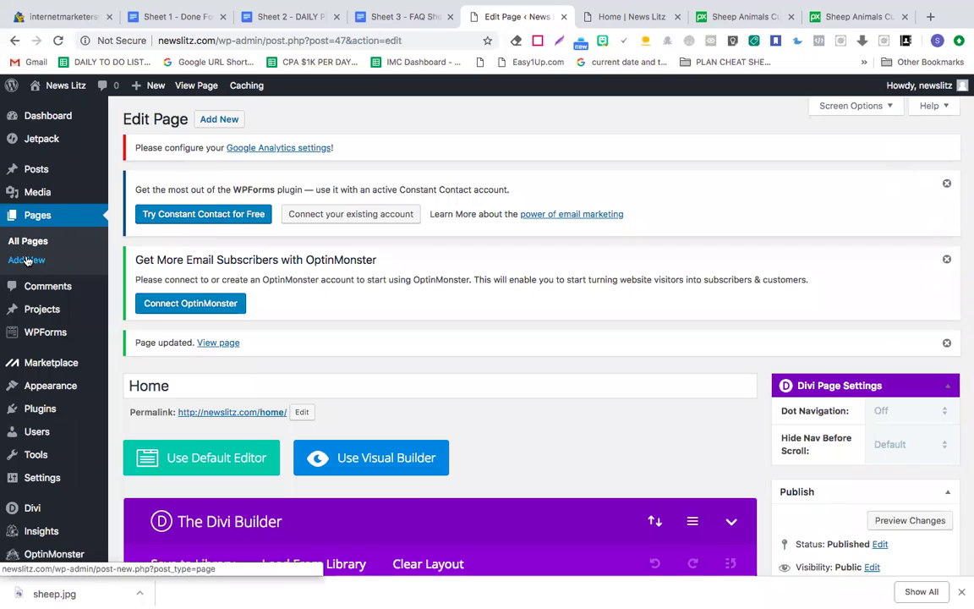
Step: Start a new post via Posts > Add New, leaving the Home page editor
mouse_move(38, 170)
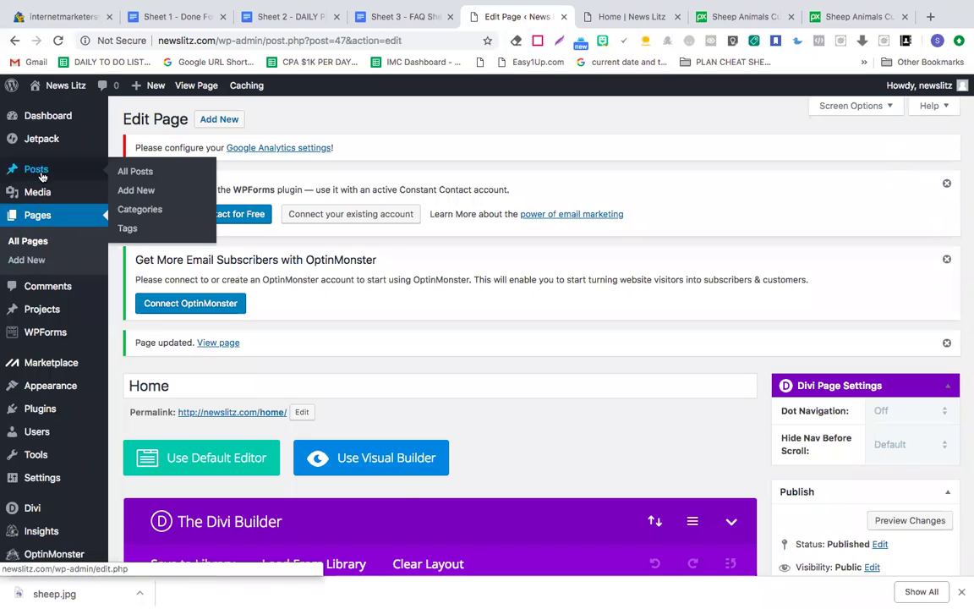
left_click(124, 191)
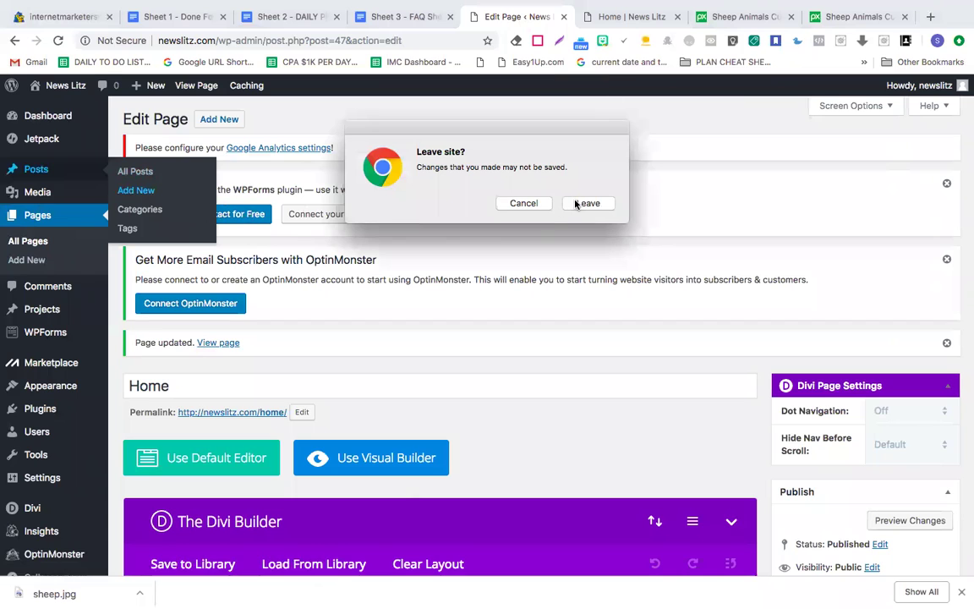
left_click(576, 204)
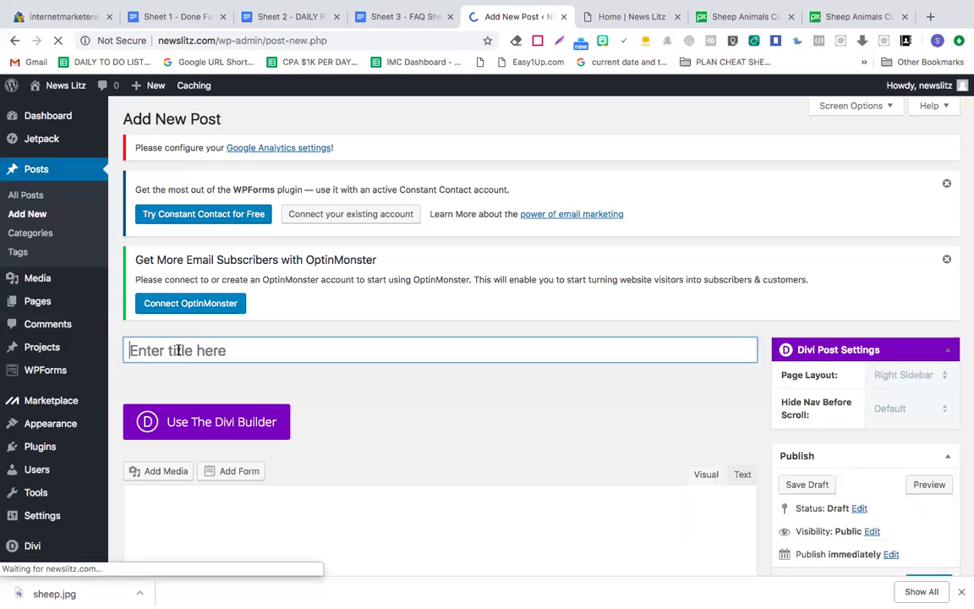
Step: Title the new post 'Amazing White Sheep News' and publish it
type("Amz")
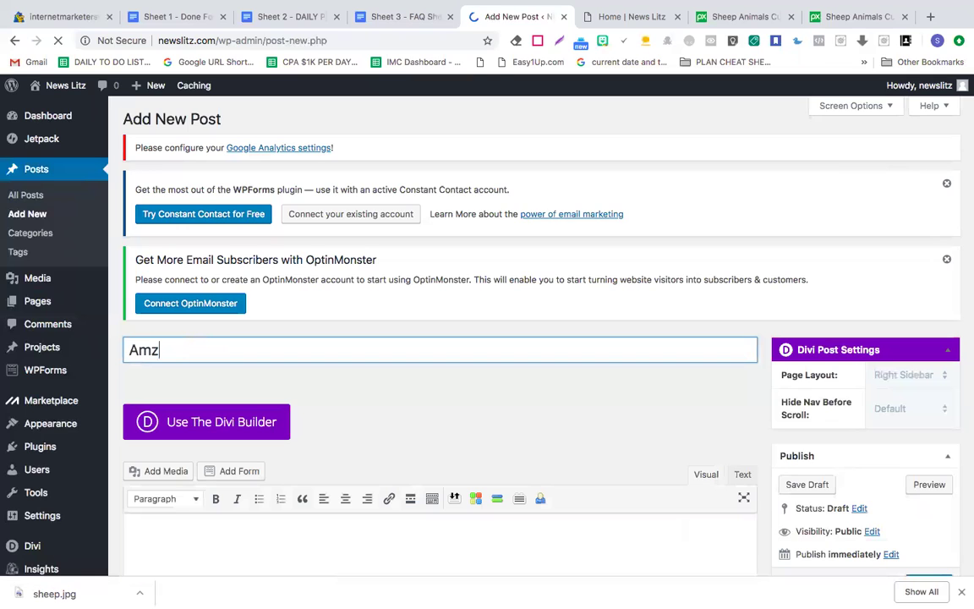
type("ingzing White Sheep News")
scroll(299, 413, "down", 4)
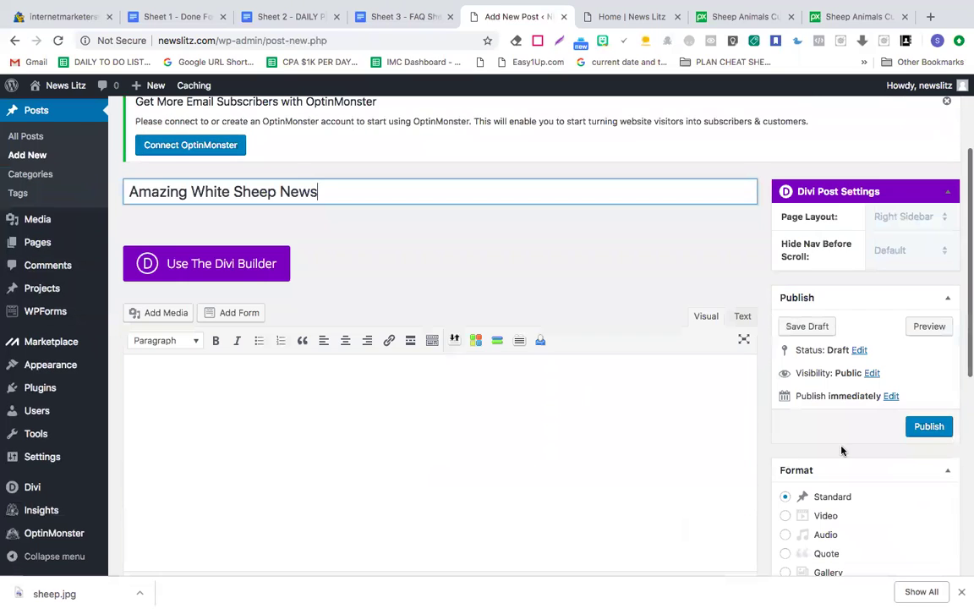
left_click(929, 426)
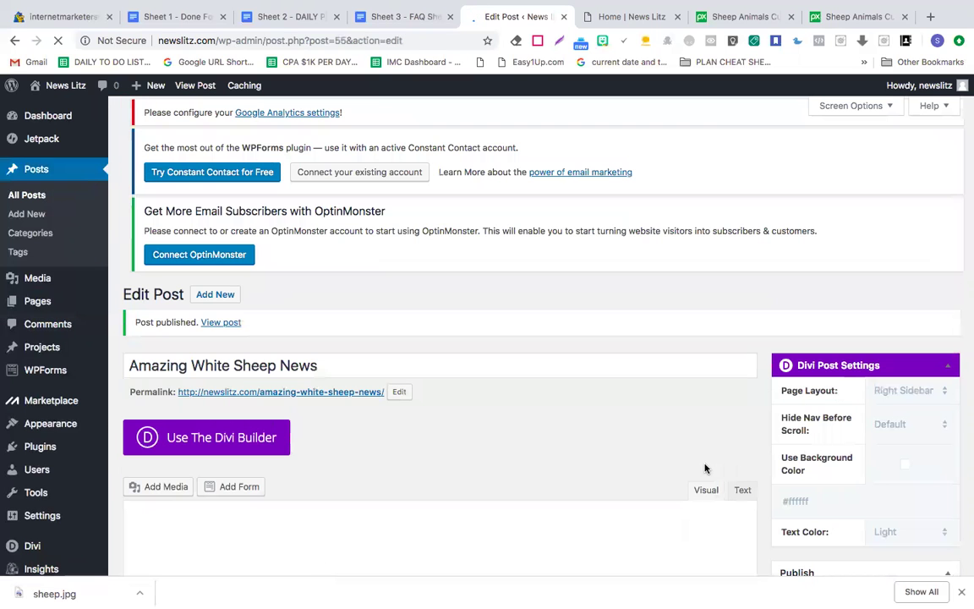
scroll(705, 468, "down", 5)
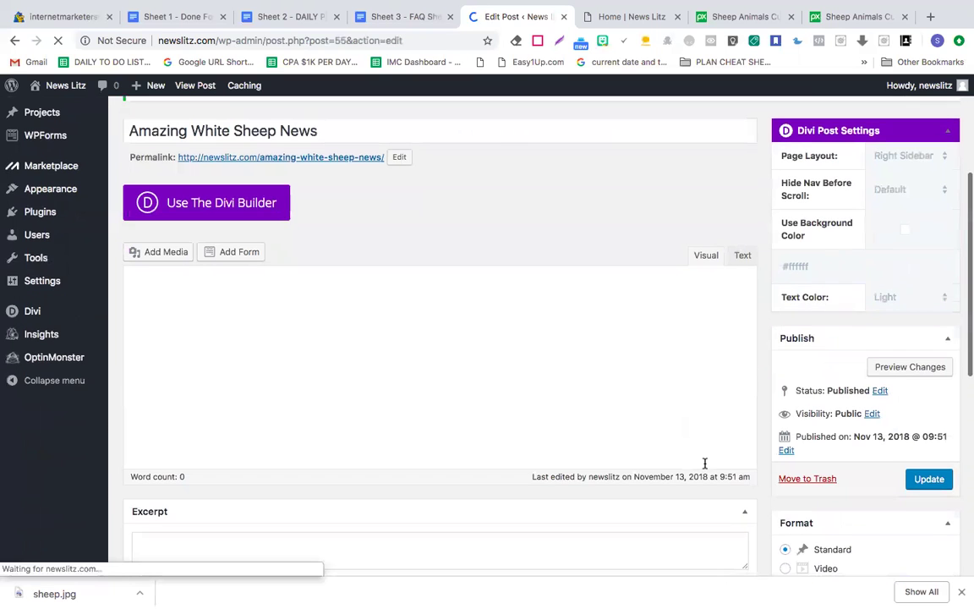
scroll(705, 463, "down", 6)
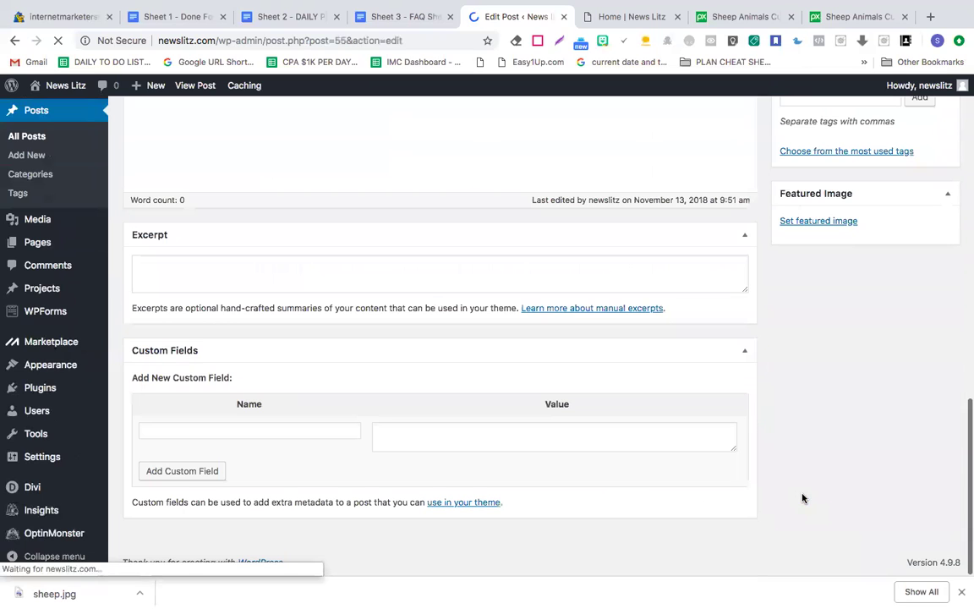
Step: Upload sheep.jpg into the media dialog and set it as the post's featured image
left_click(816, 221)
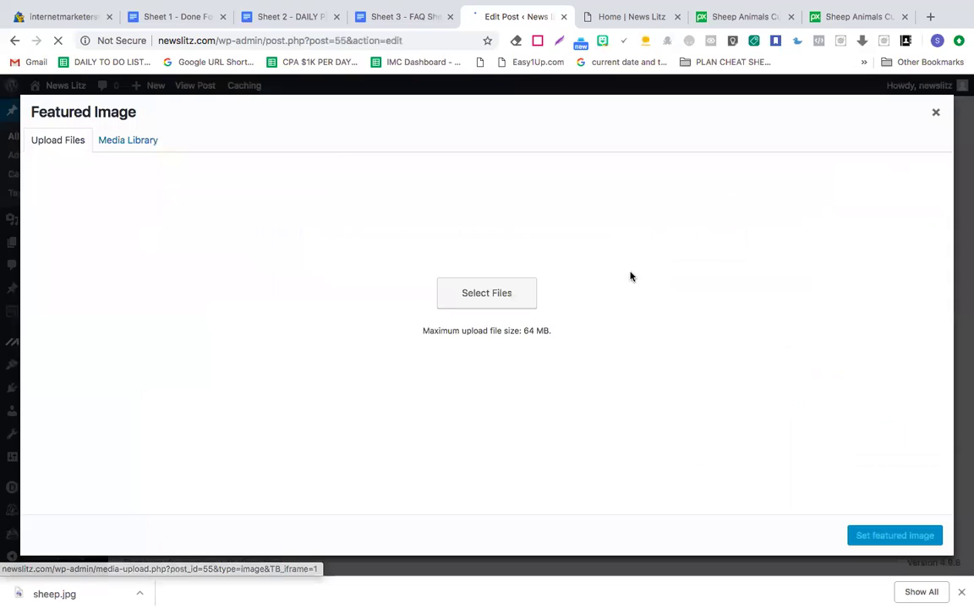
left_click_drag(51, 594, 91, 326)
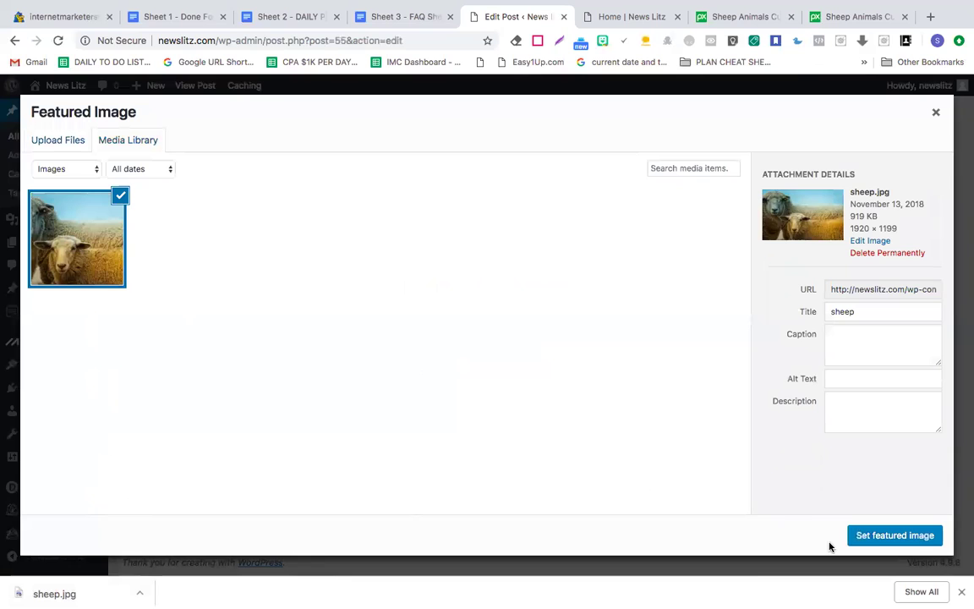
left_click(883, 536)
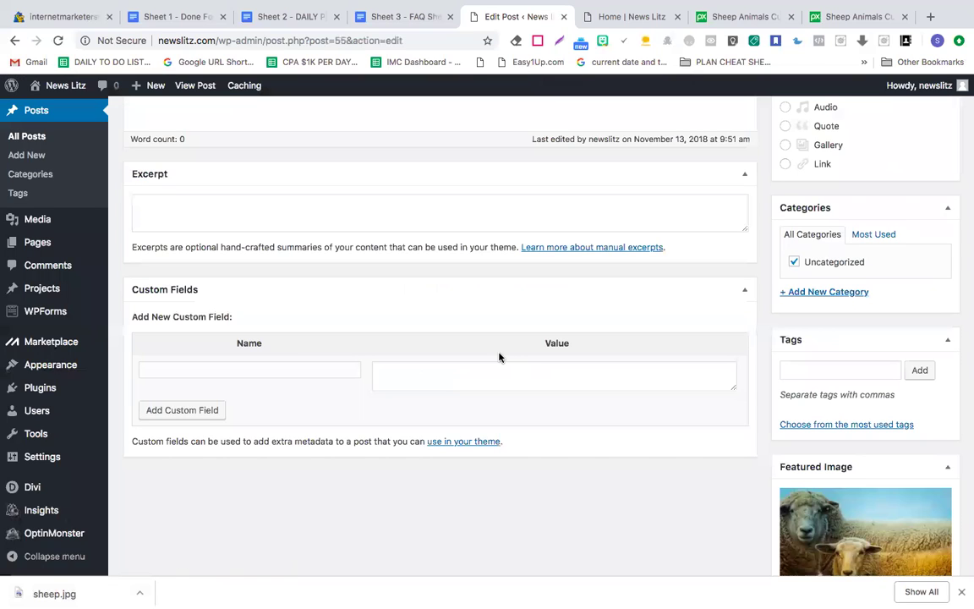
Step: Write the body 'Check This News About This Great Sheep whatever.....' and update the post
scroll(499, 357, "up", 10)
scroll(498, 351, "down", 4)
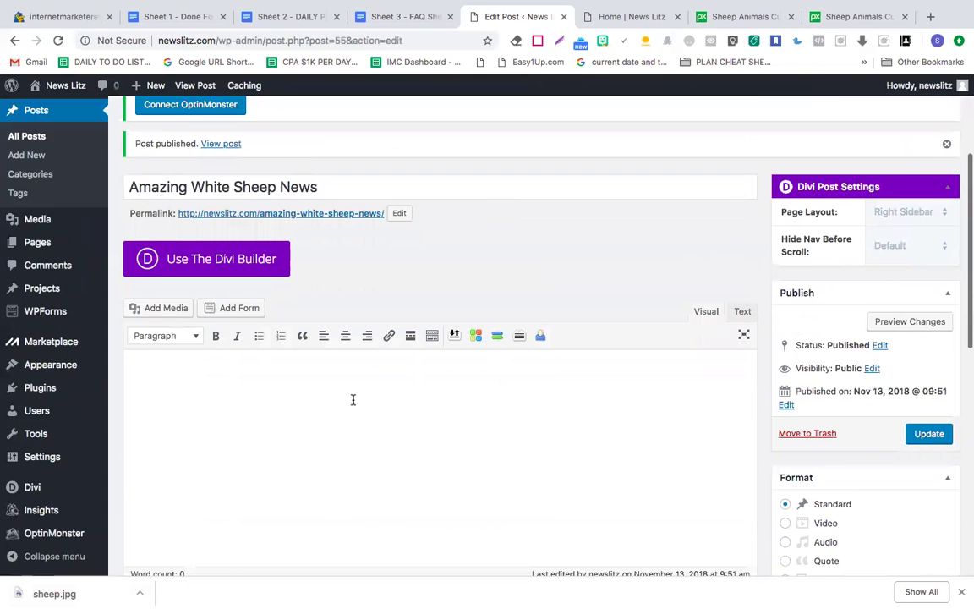
left_click(329, 407)
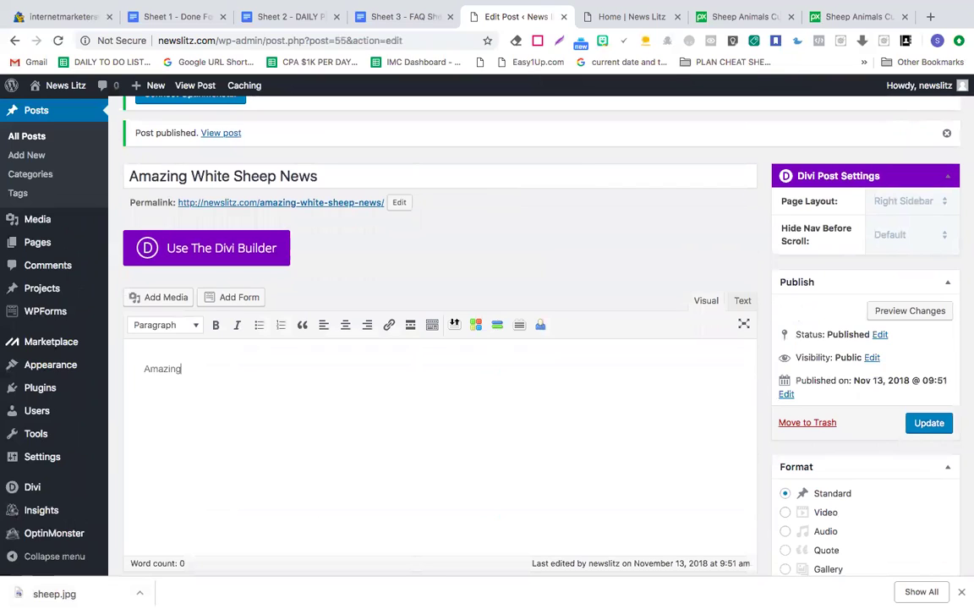
type("Check This News About This Great Sheep whatever.....")
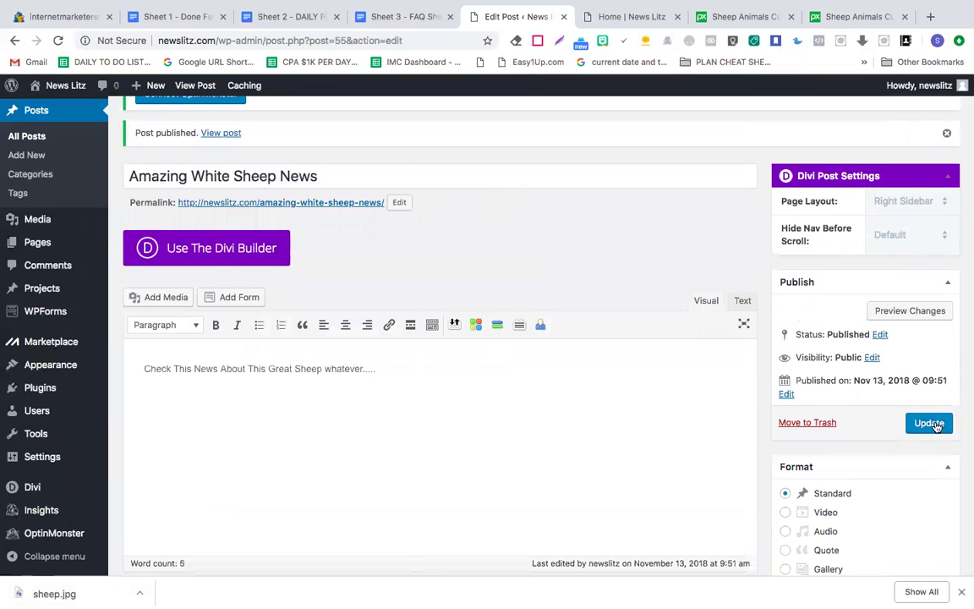
left_click(930, 425)
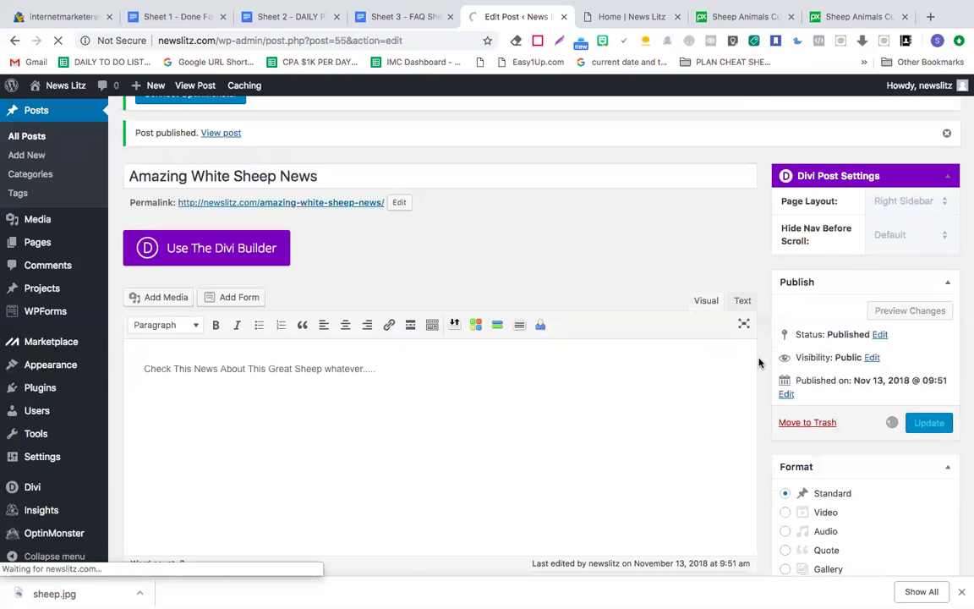
Step: Reload the homepage tab despite unsaved changes, then go back to the sheep post's editor
left_click(636, 19)
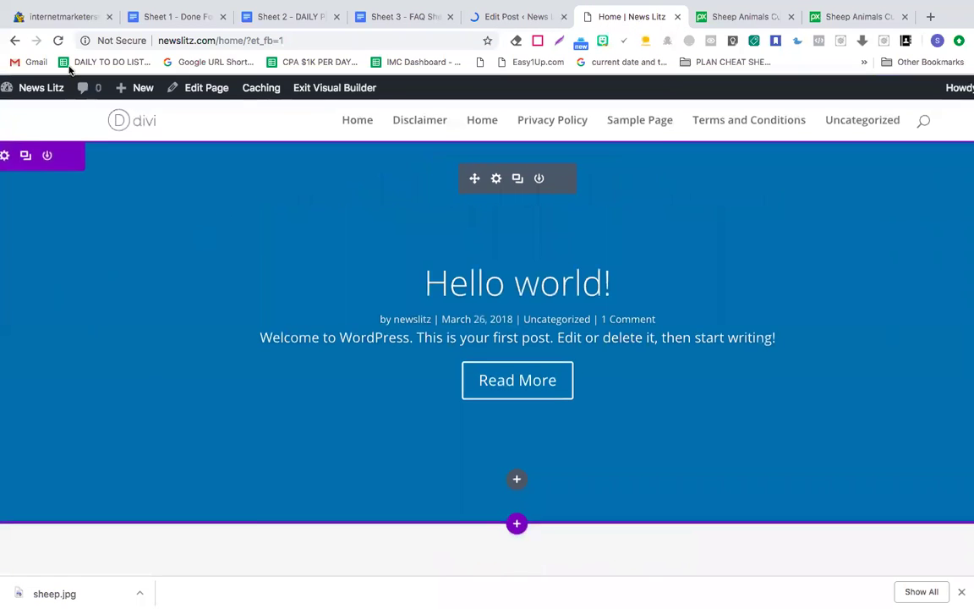
left_click(57, 41)
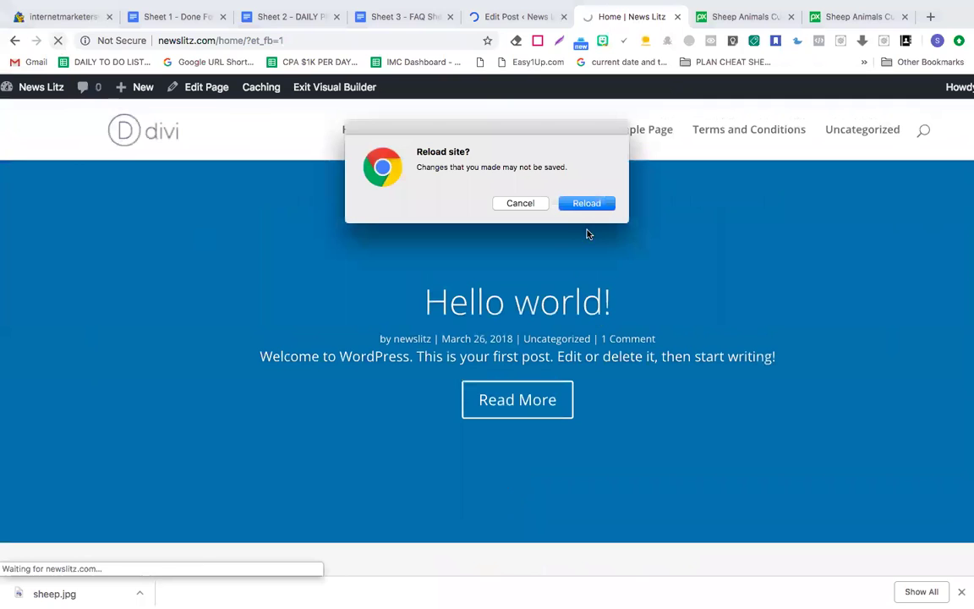
left_click(586, 203)
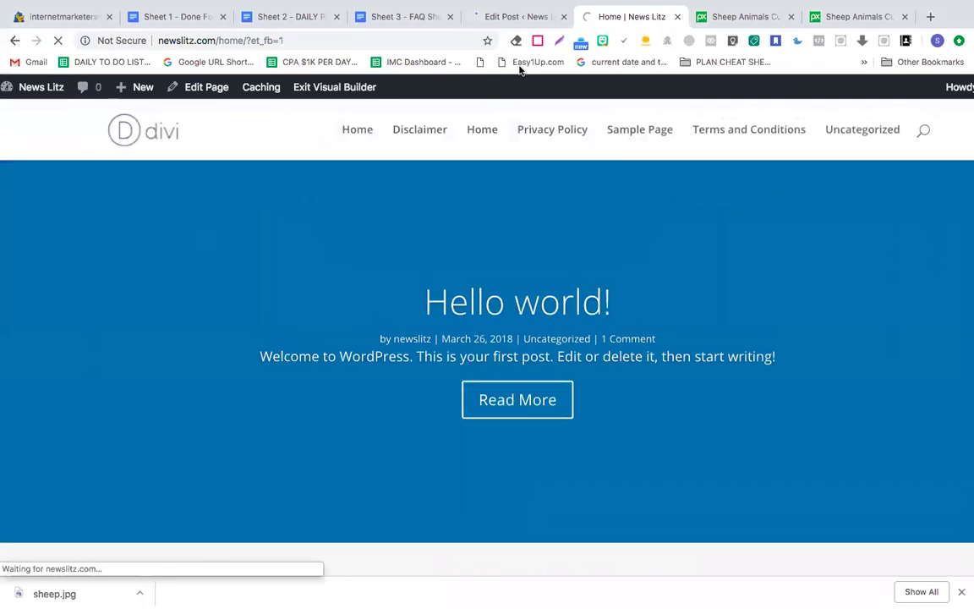
left_click(514, 18)
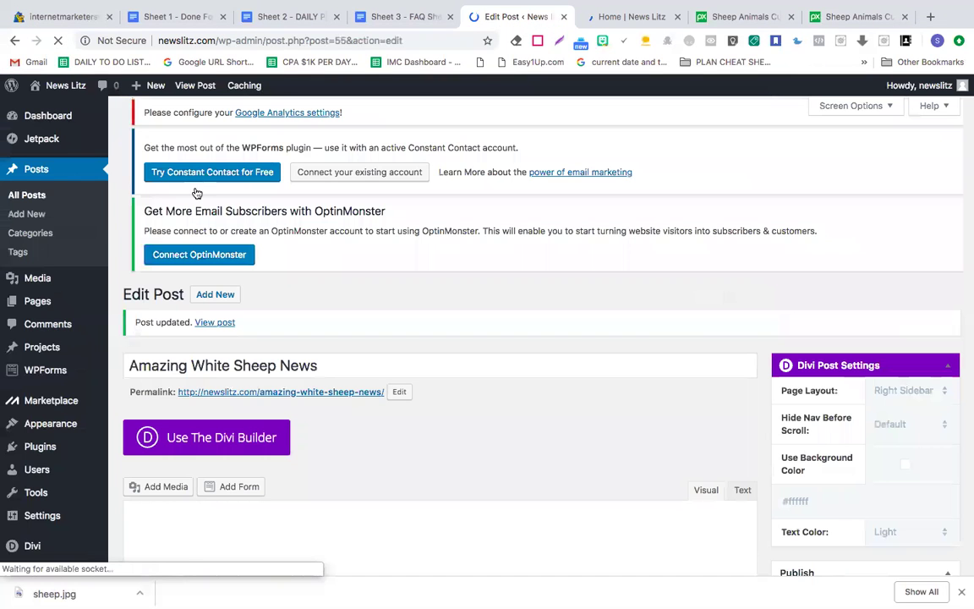
left_click(21, 216)
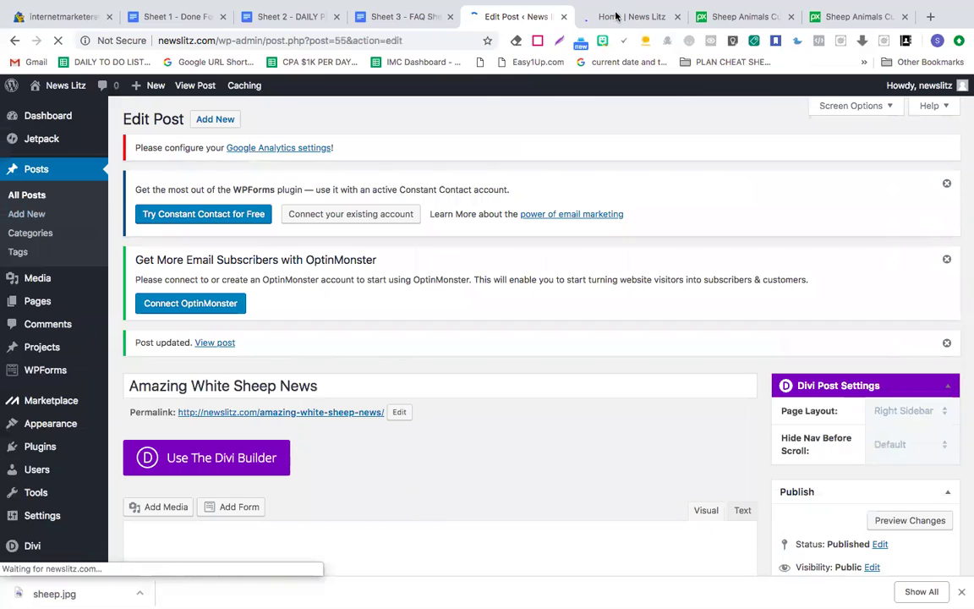
left_click(617, 16)
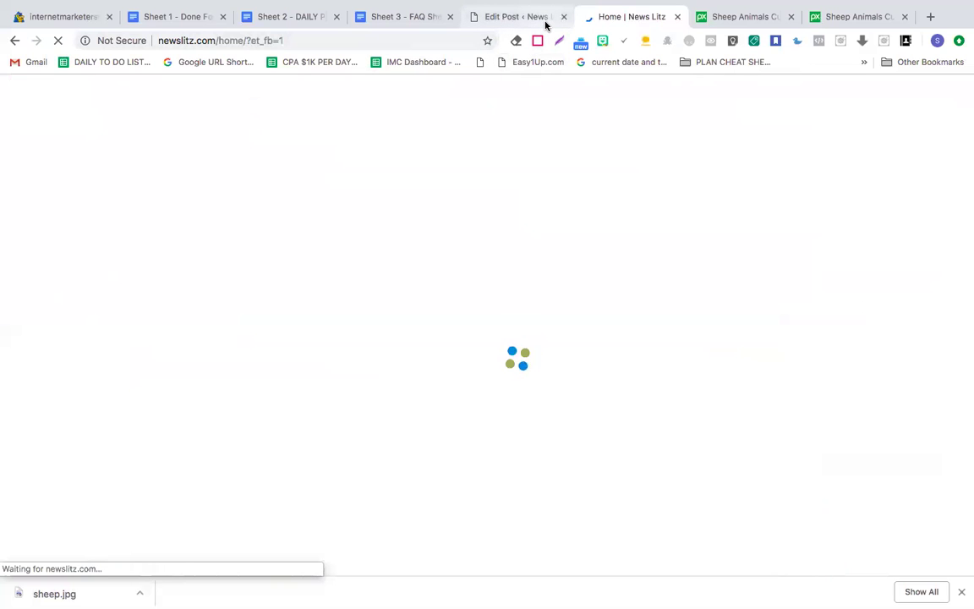
left_click(545, 25)
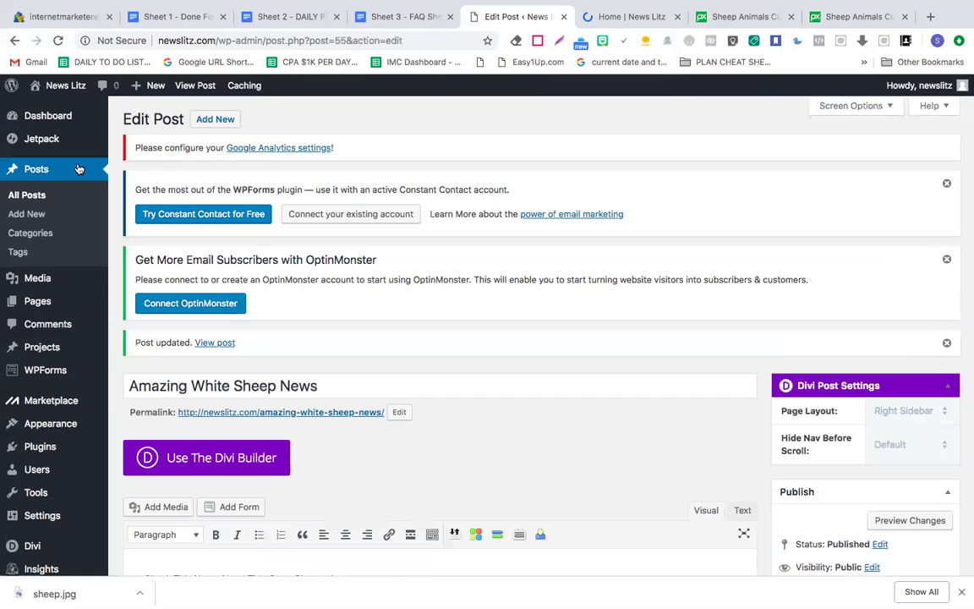
mouse_move(58, 86)
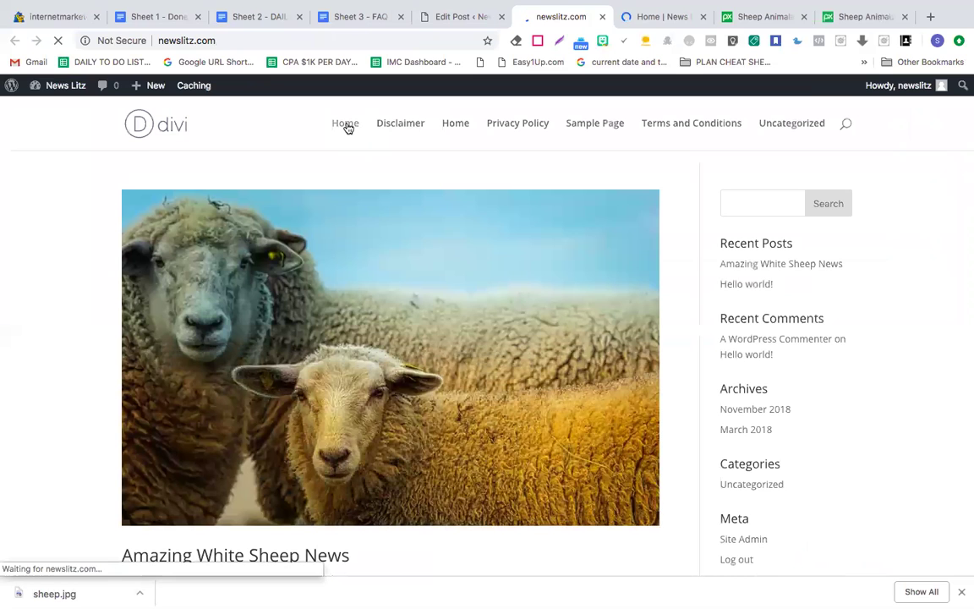
Step: Visit the site homepage and check the slider showing the sheep post
left_click(454, 127)
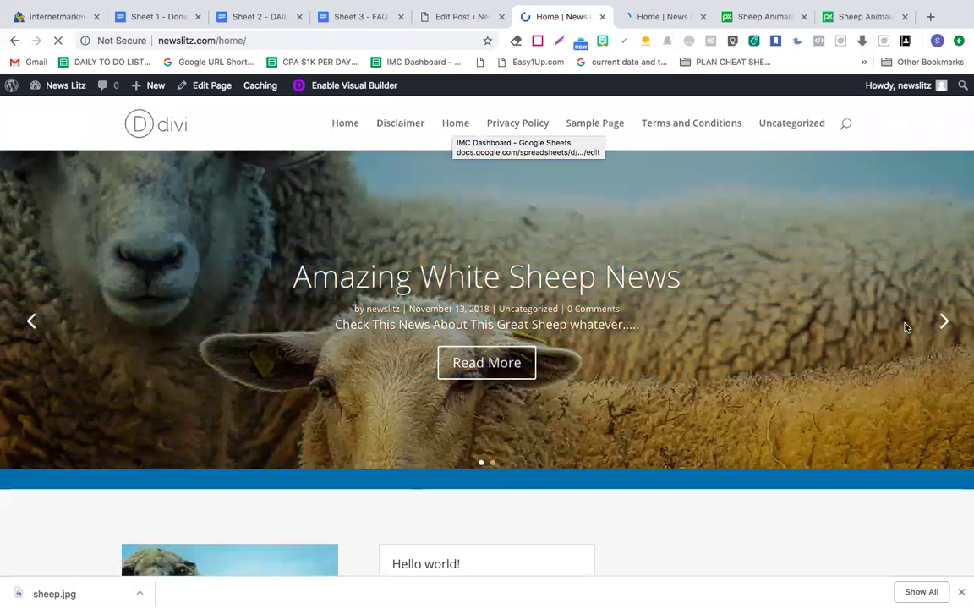
scroll(515, 370, "down", 3)
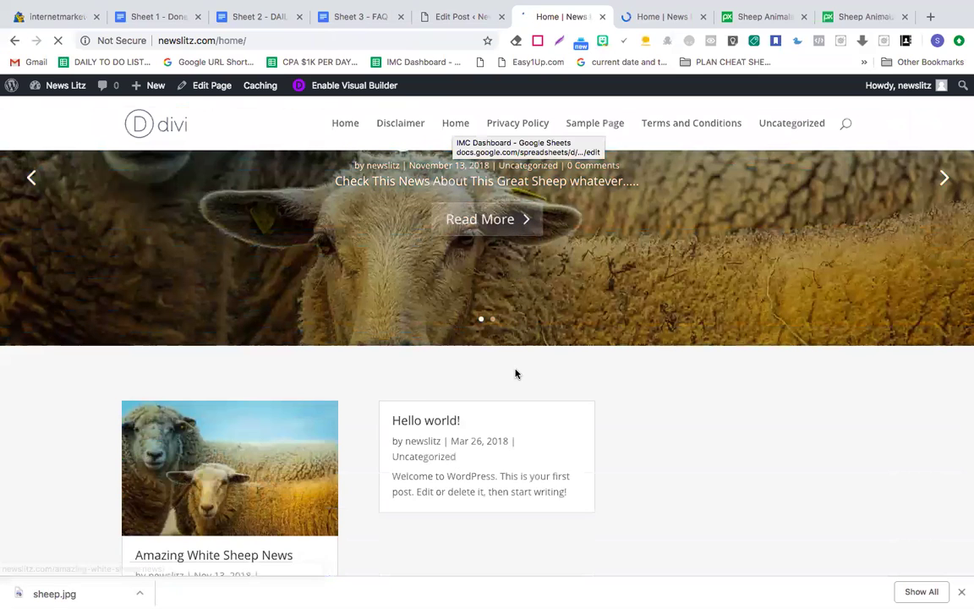
scroll(515, 372, "up", 3)
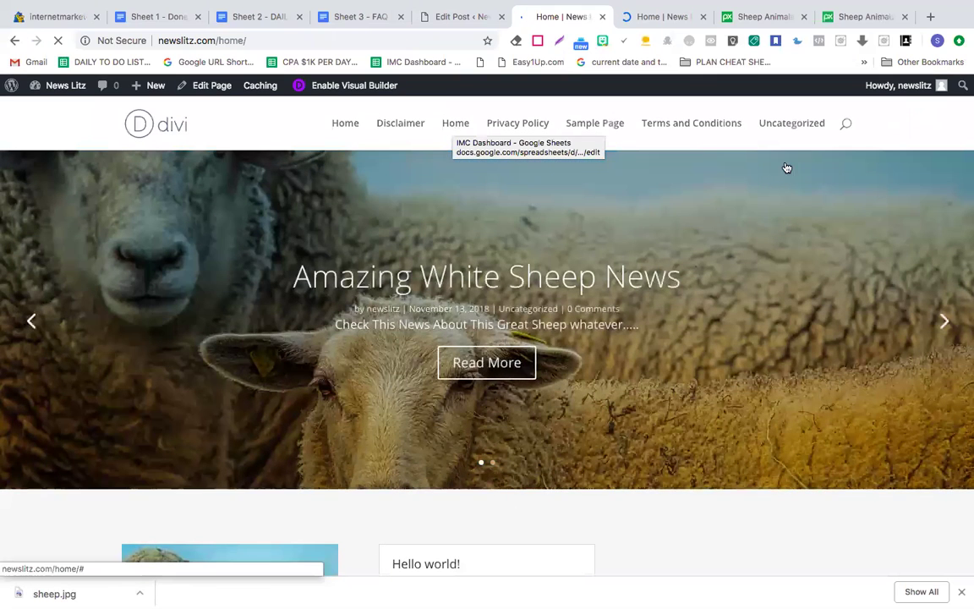
Step: Go to the Pixabay home page and search for 'technology' images
left_click(854, 19)
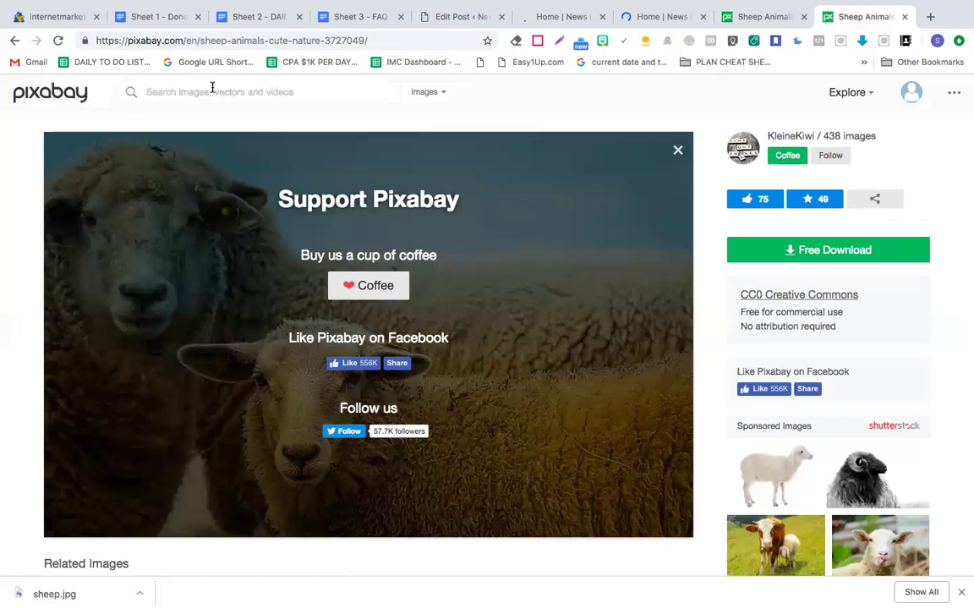
left_click(55, 95)
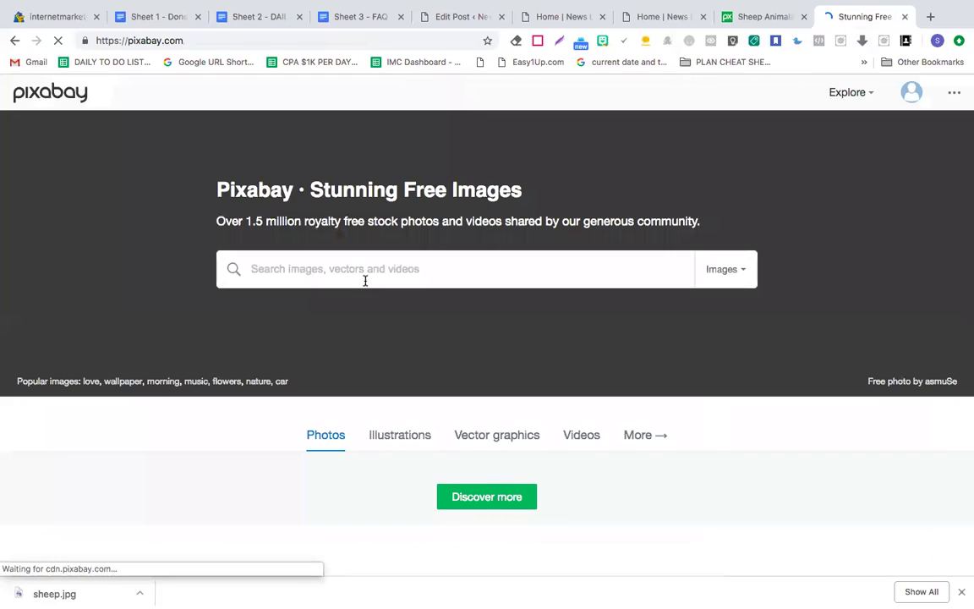
left_click(369, 270)
scroll(369, 270, "down", 5)
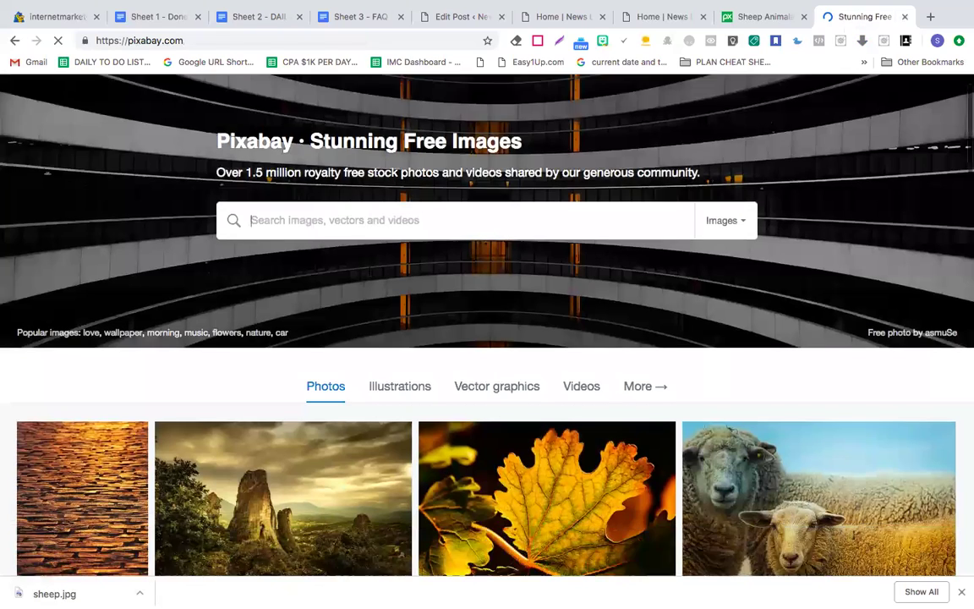
scroll(370, 270, "down", 1)
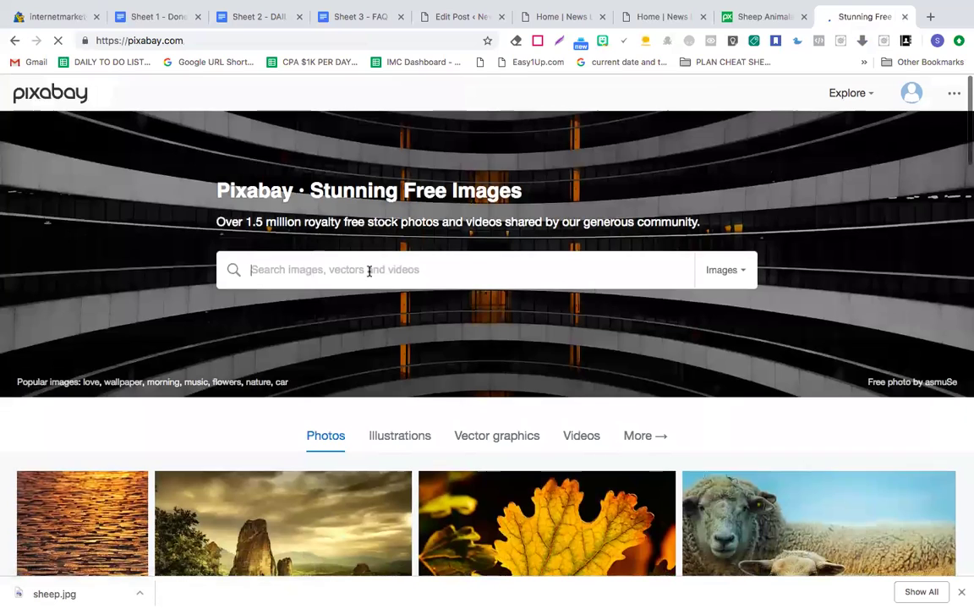
type("tec")
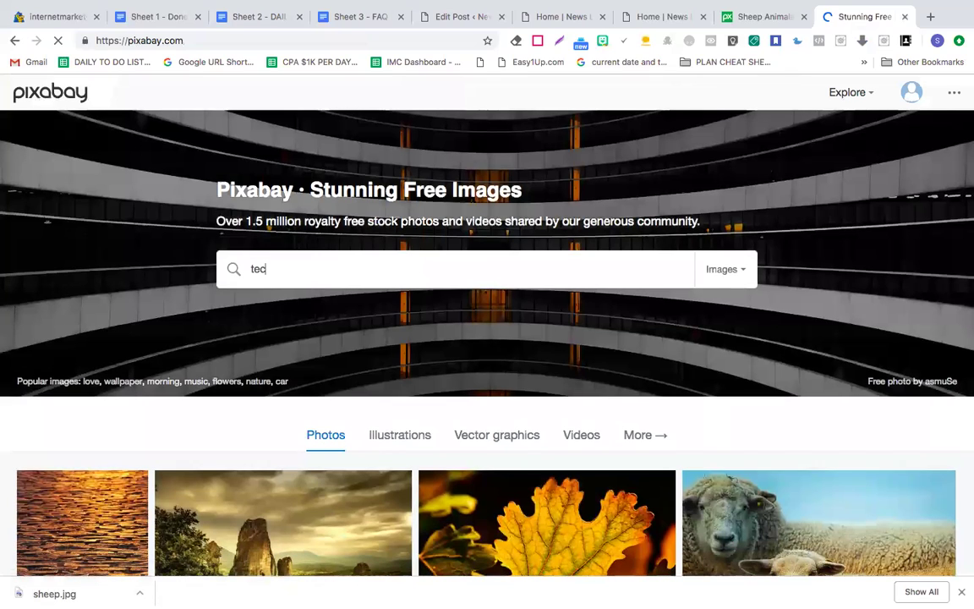
type("hnology")
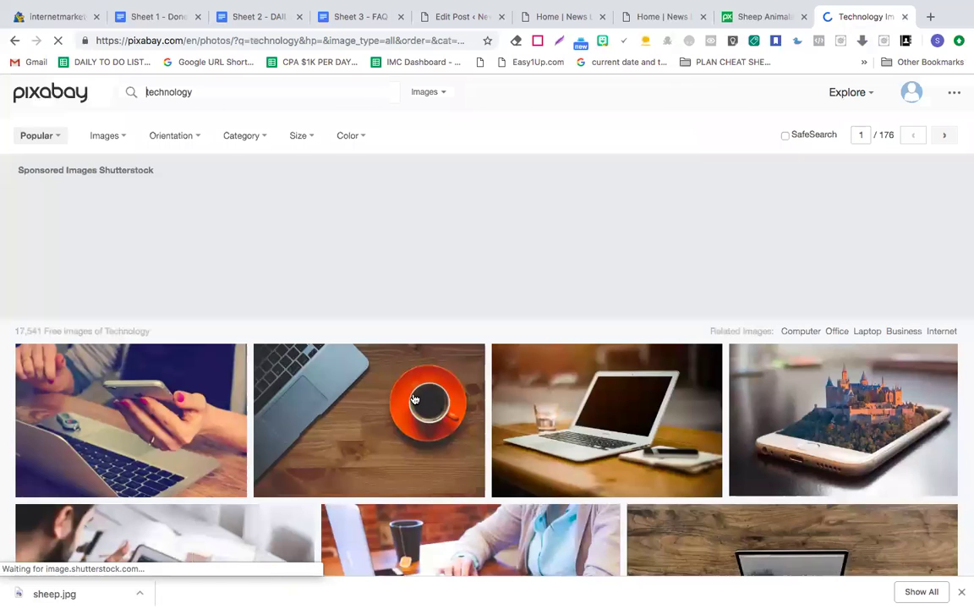
scroll(854, 302, "down", 2)
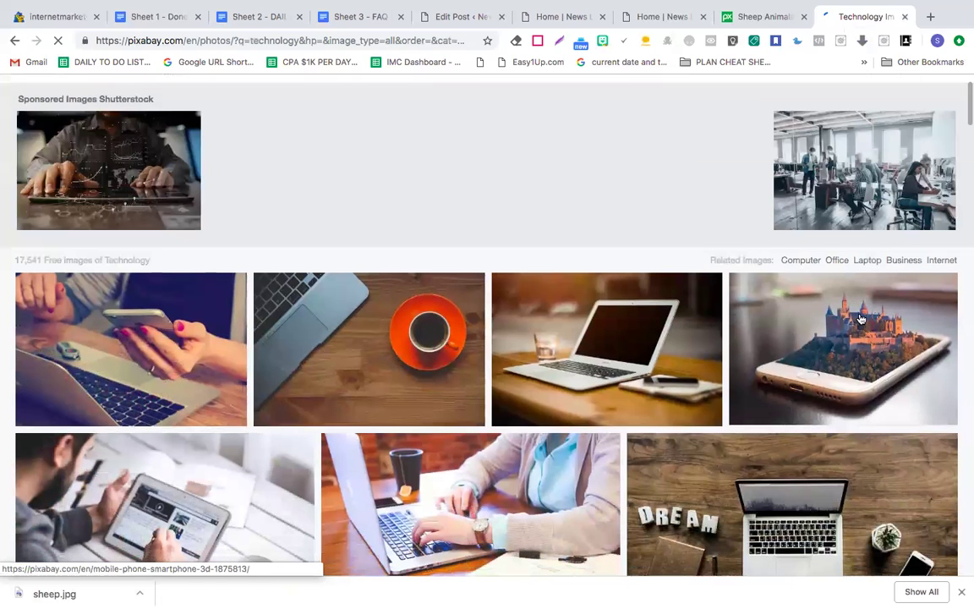
Step: Download the smartphone-with-castle photo at 1920×1280 and save it to the Desktop
left_click(858, 338)
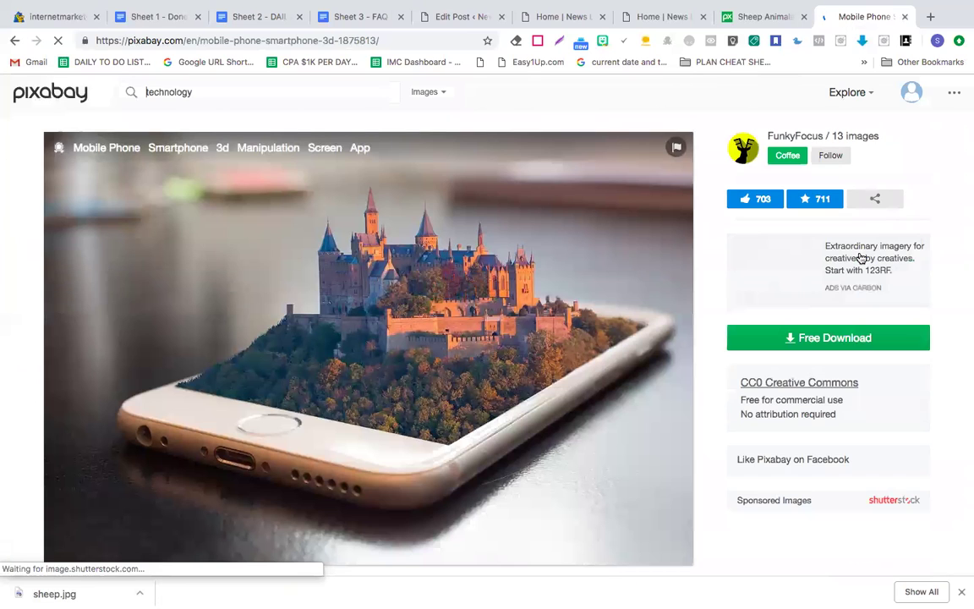
left_click(824, 341)
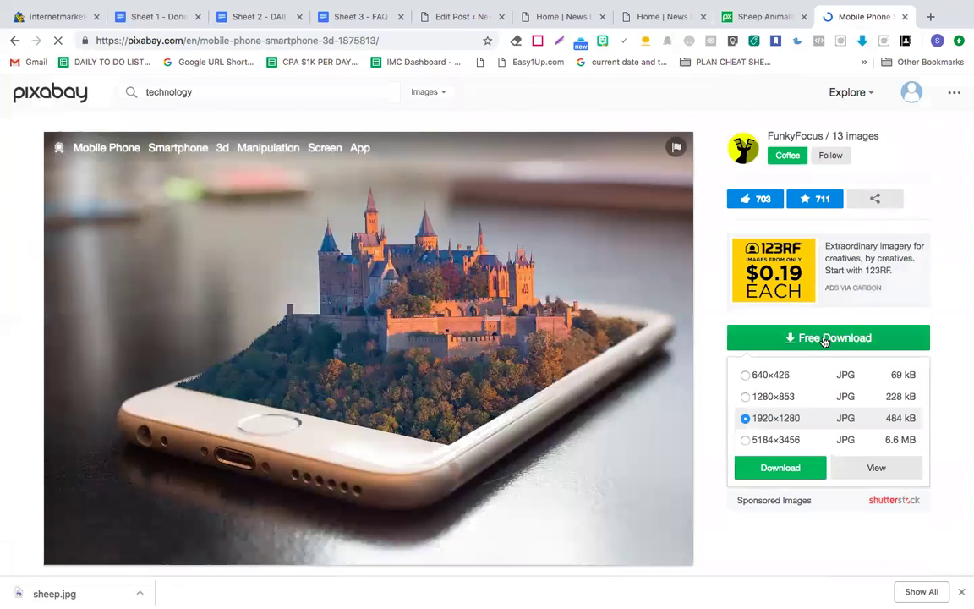
left_click(784, 468)
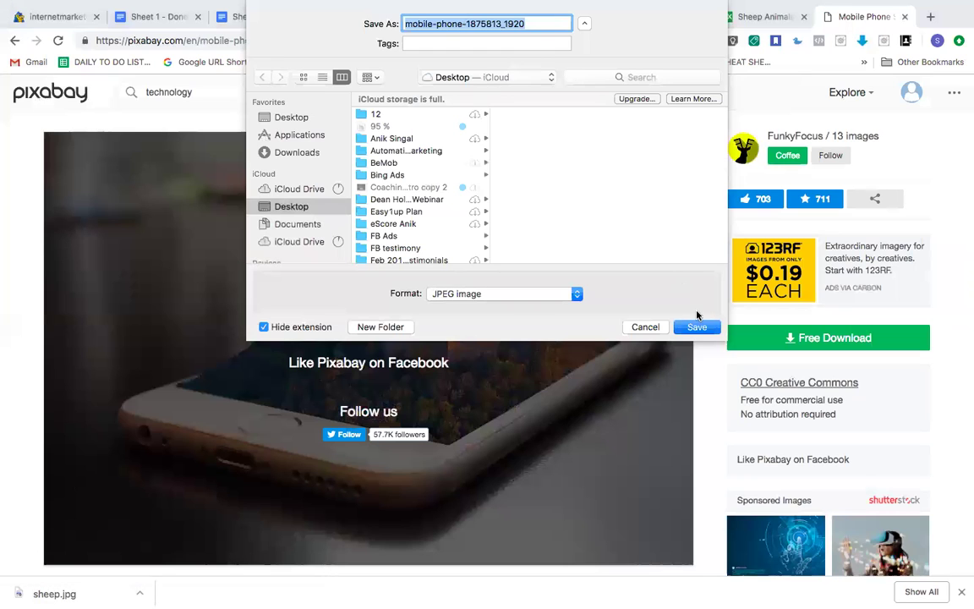
left_click(697, 327)
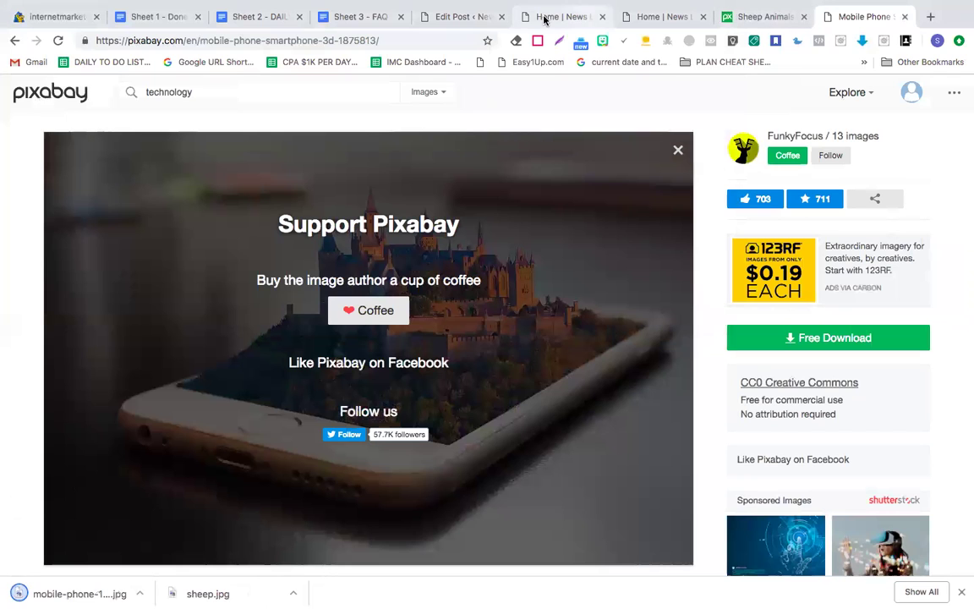
Step: Start a new post titled 'Hologram Phone - Breaking News'
left_click(446, 18)
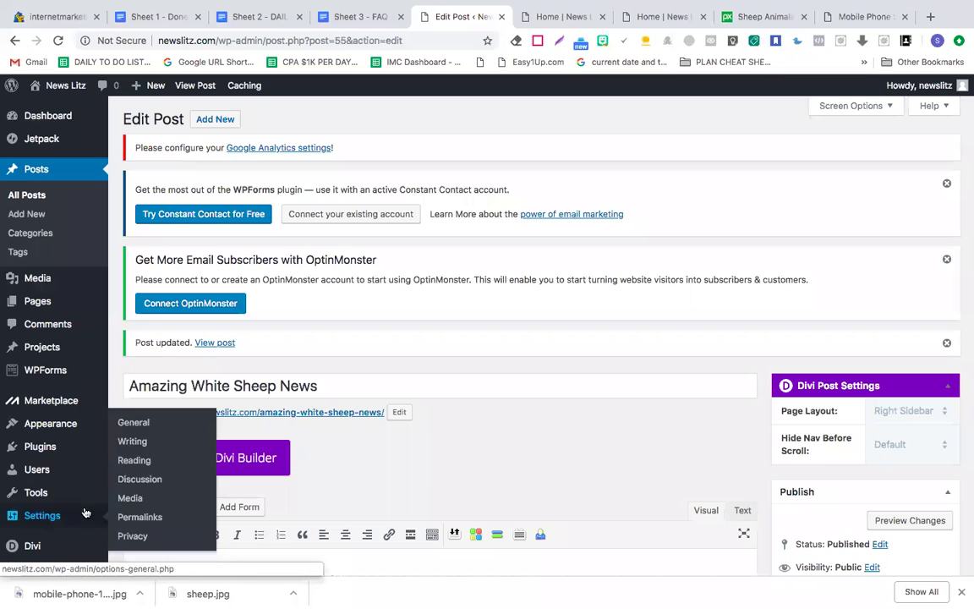
left_click(16, 215)
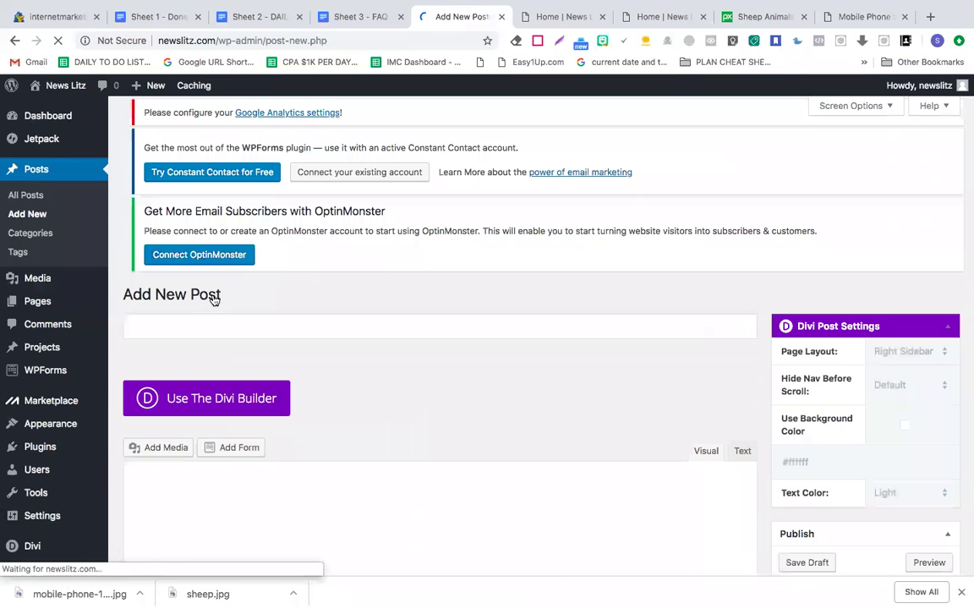
left_click(203, 324)
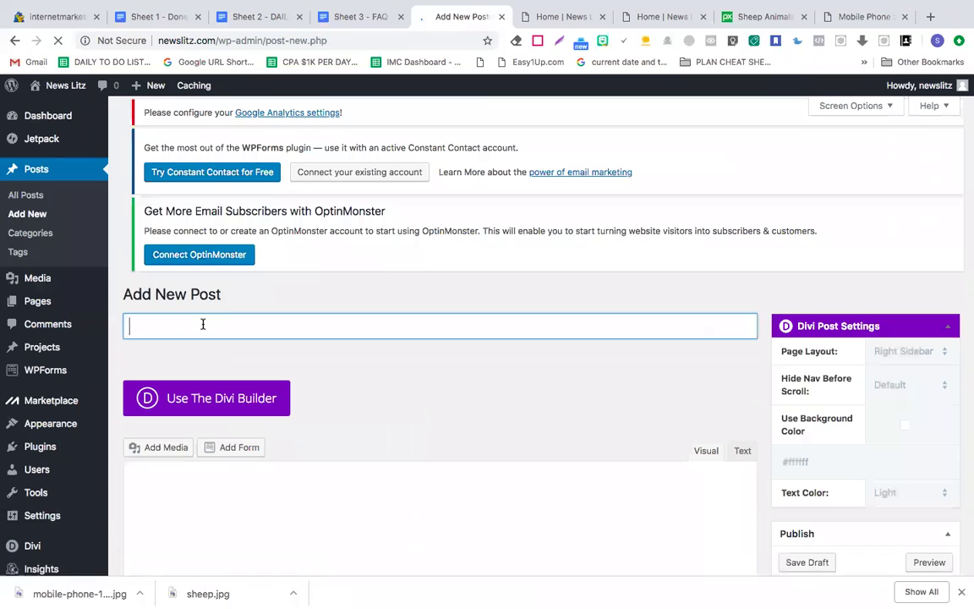
type("H")
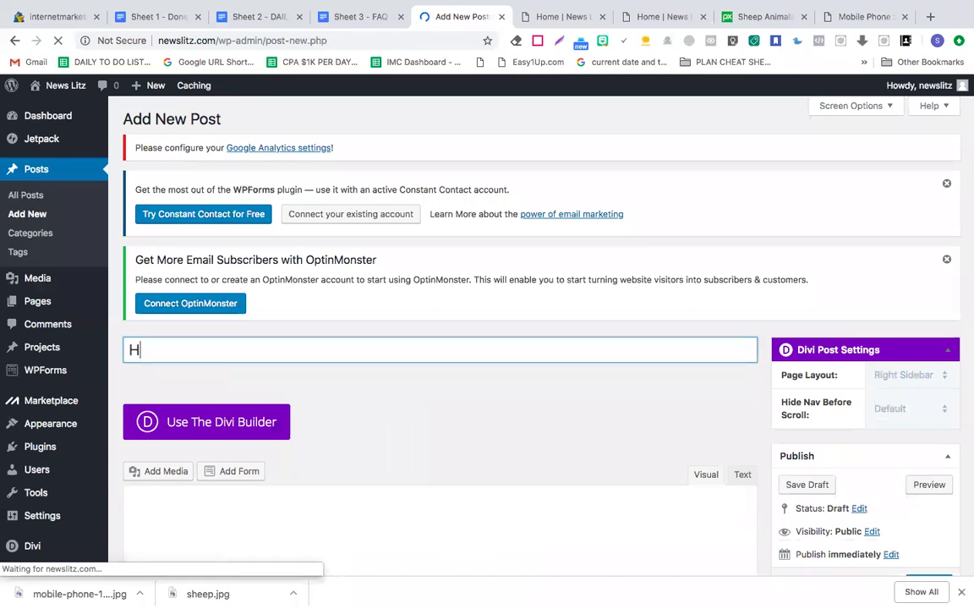
type("ol")
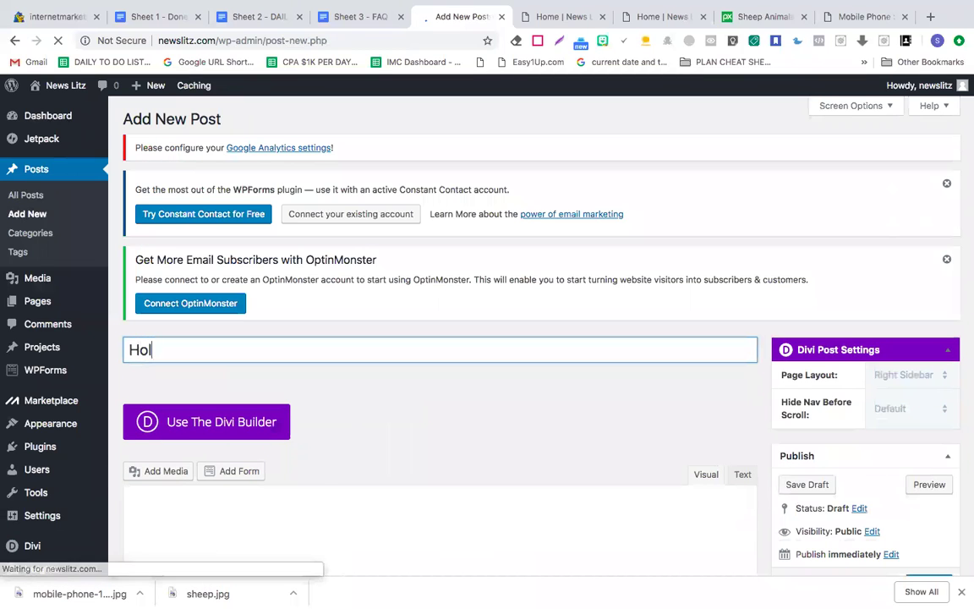
type("ogram Phone")
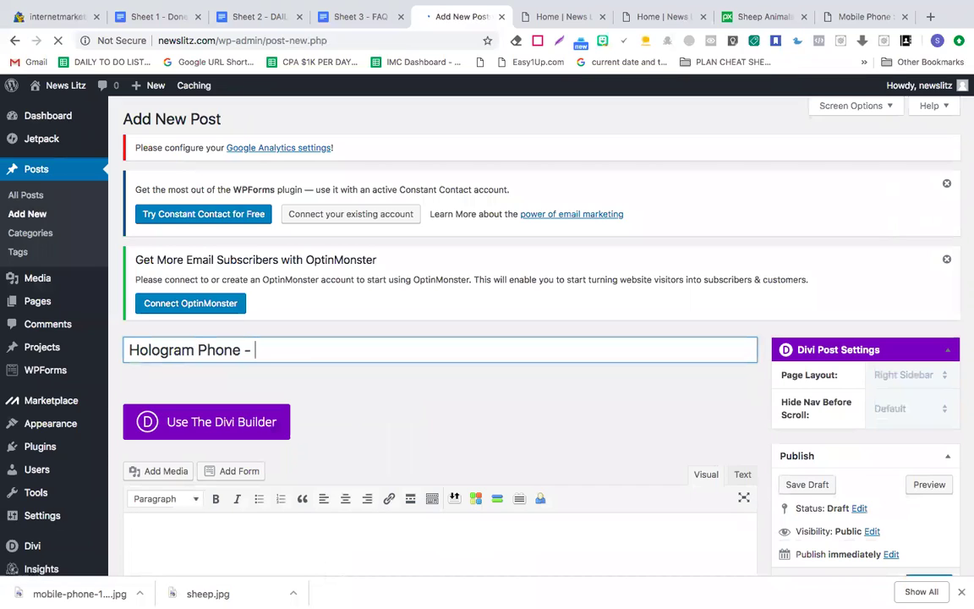
type(" - Breaking News")
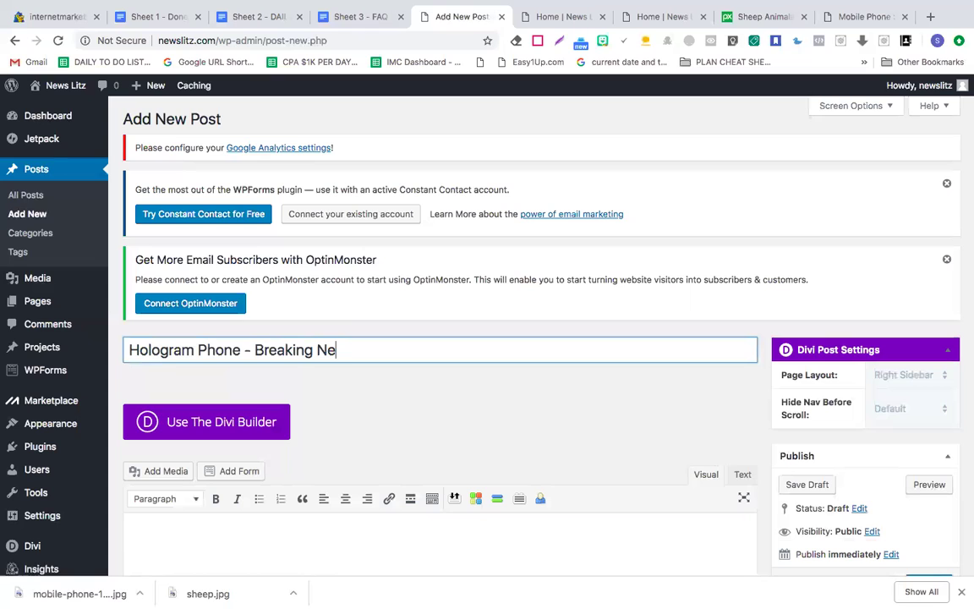
Step: Enter the body text 'Read All About This Hologram Phone'
left_click(228, 547)
type("Read All A")
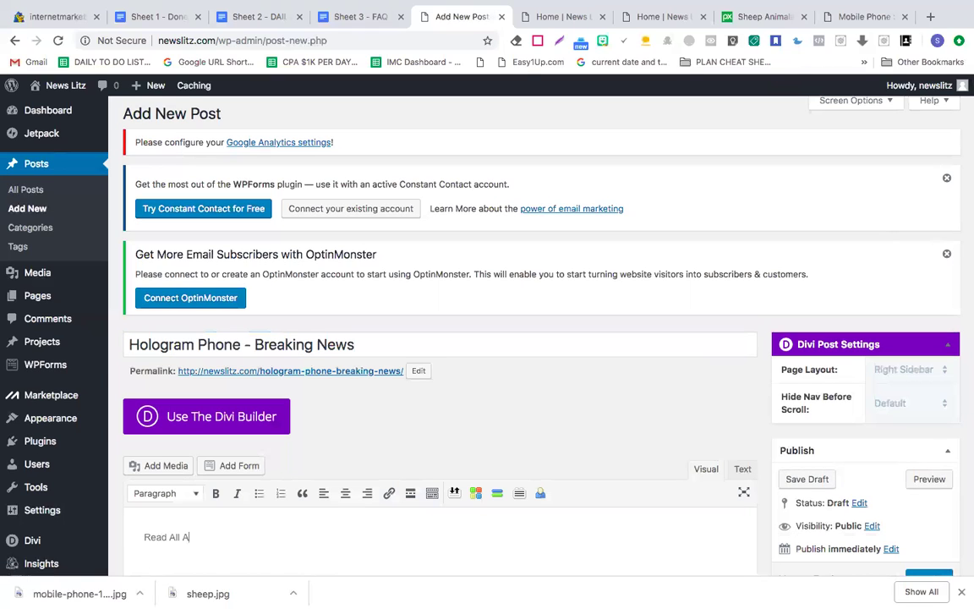
type("bout This Hologram Phone")
scroll(554, 540, "down", 3)
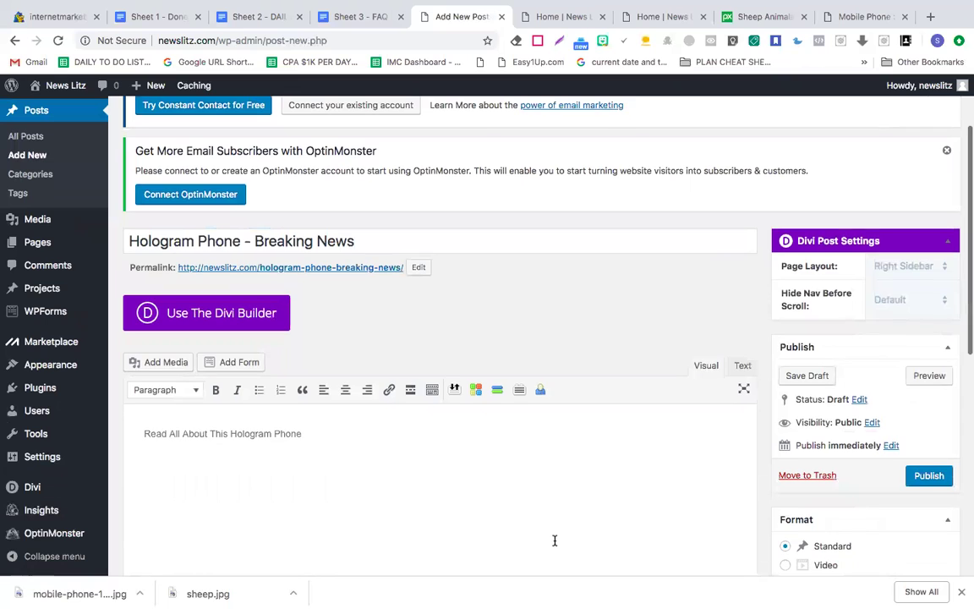
scroll(350, 471, "down", 14)
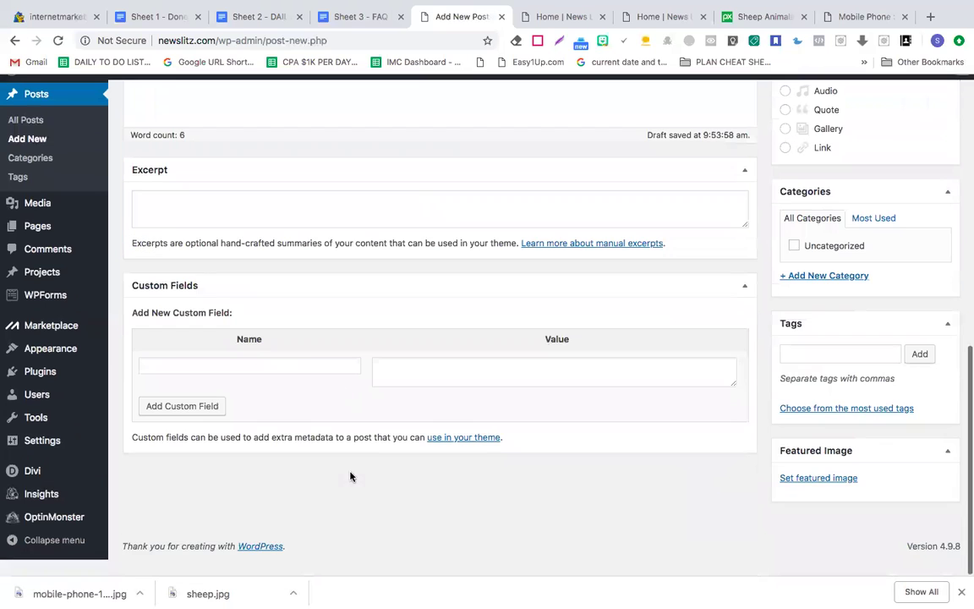
Step: Upload the downloaded phone-castle photo and set it as the featured image
left_click(800, 494)
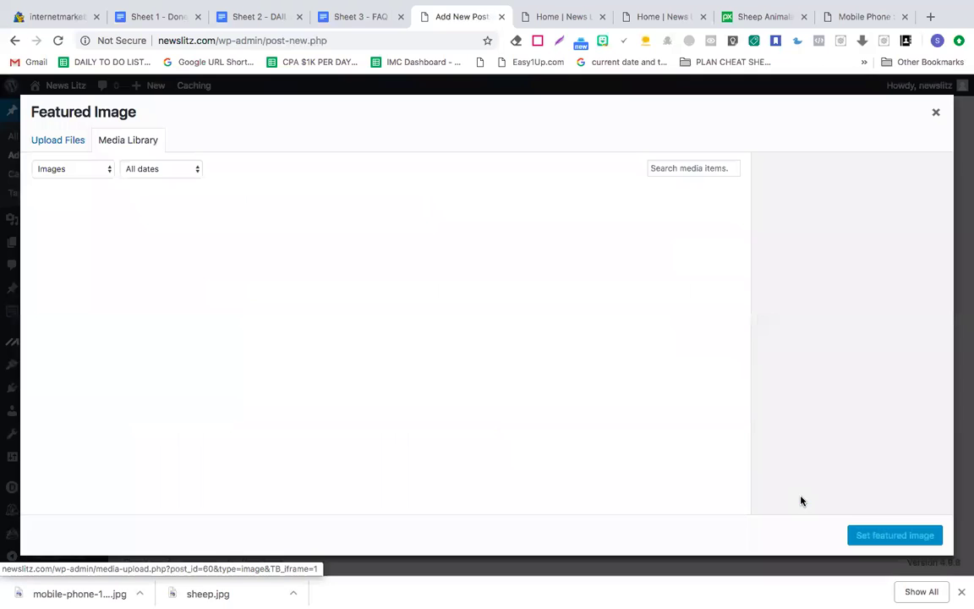
left_click_drag(79, 593, 271, 356)
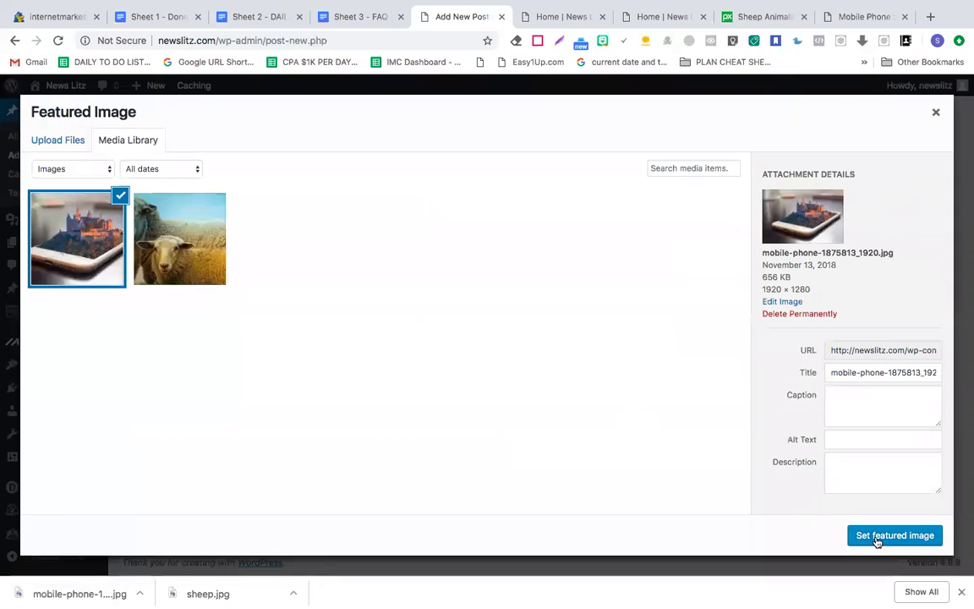
left_click(877, 536)
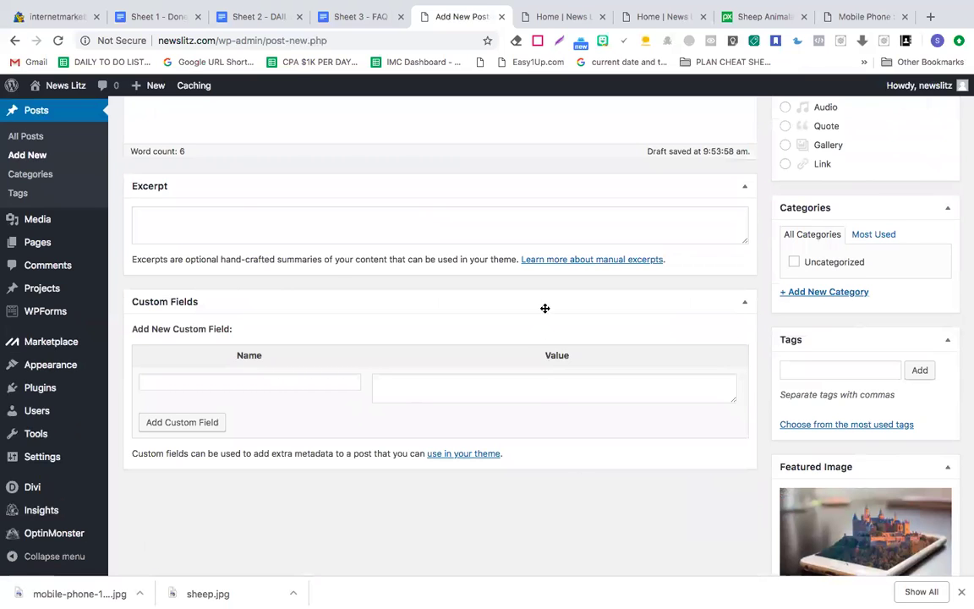
Step: Publish the Hologram Phone post
scroll(545, 308, "up", 10)
scroll(698, 424, "down", 3)
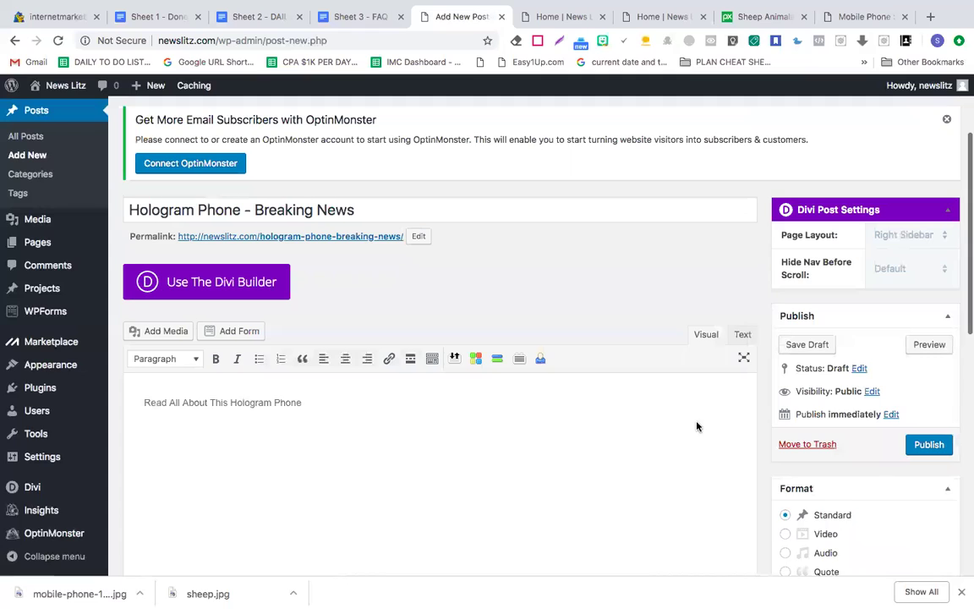
scroll(697, 426, "down", 1)
left_click(935, 412)
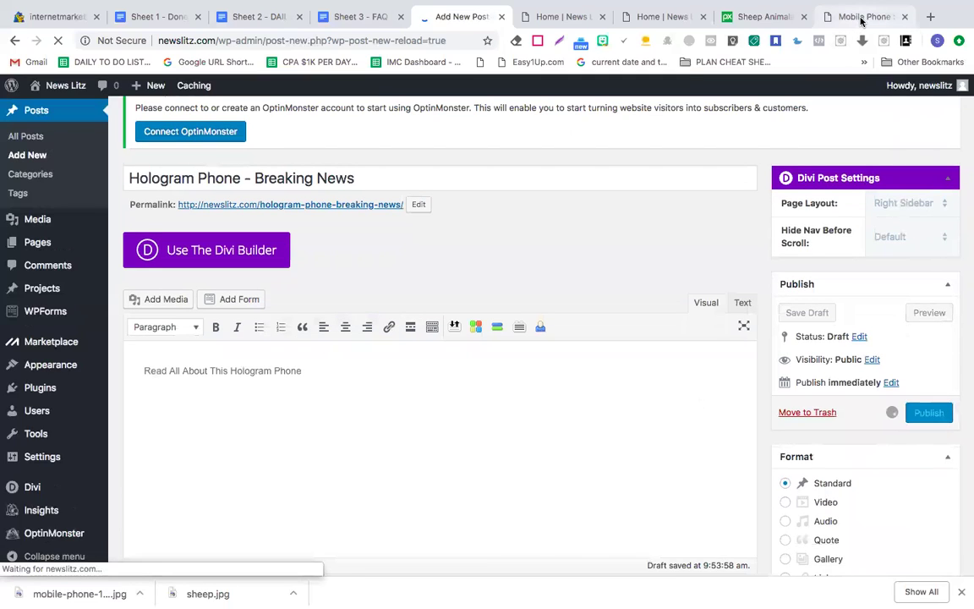
Step: Reload the live homepage, advance the slider, and scroll down to the post grid
left_click(554, 19)
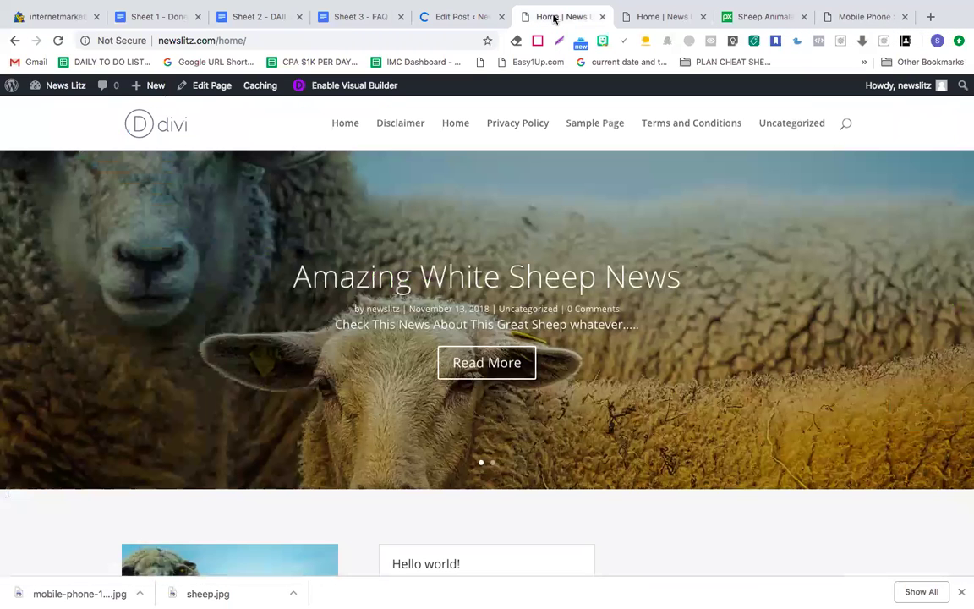
left_click(668, 18)
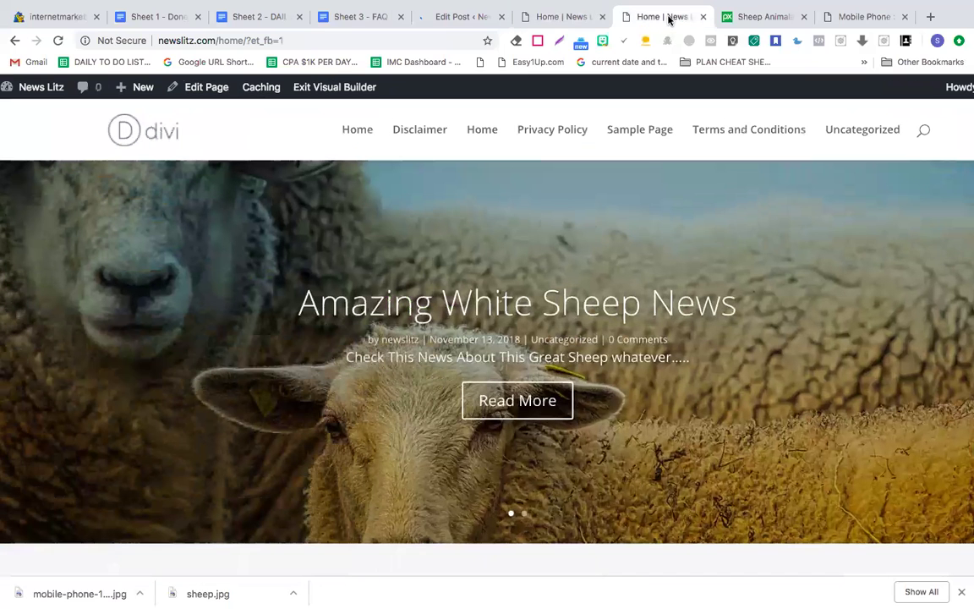
left_click(544, 14)
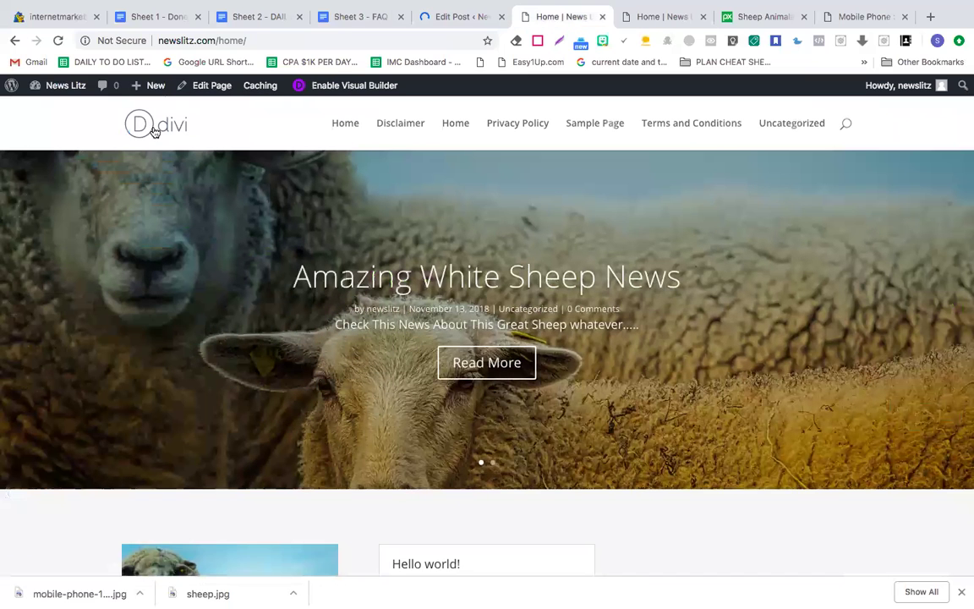
left_click(59, 41)
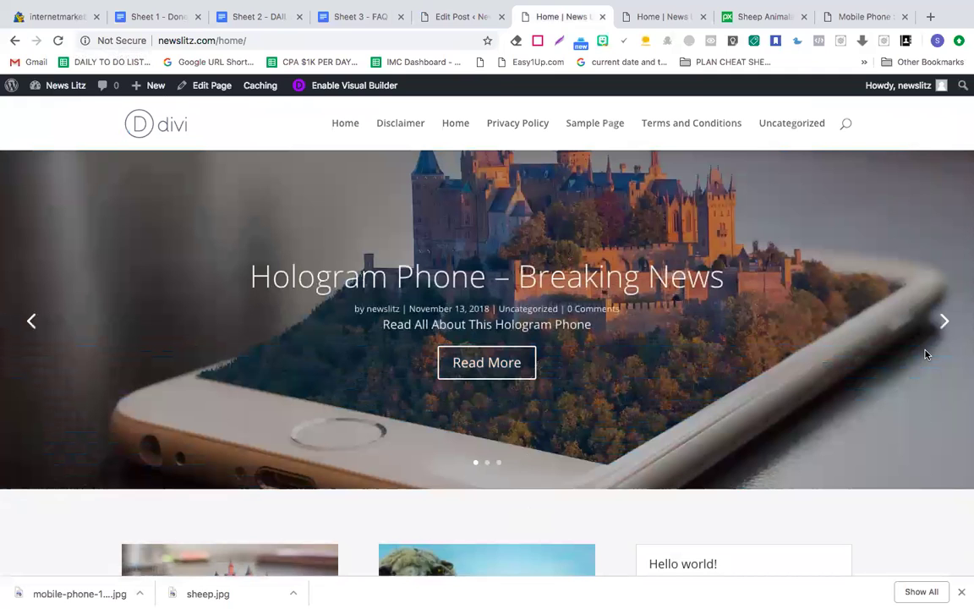
left_click(946, 324)
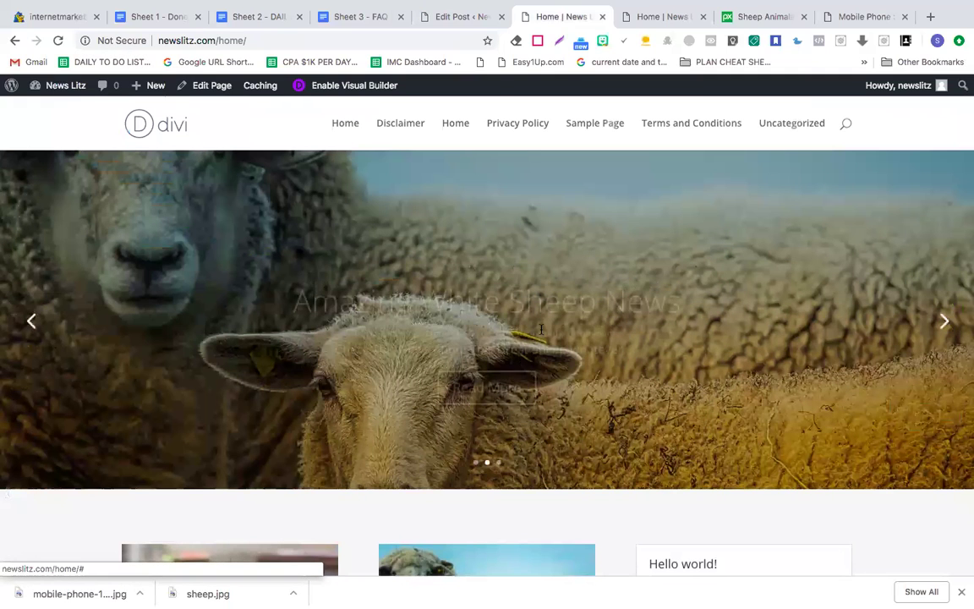
scroll(457, 347, "down", 5)
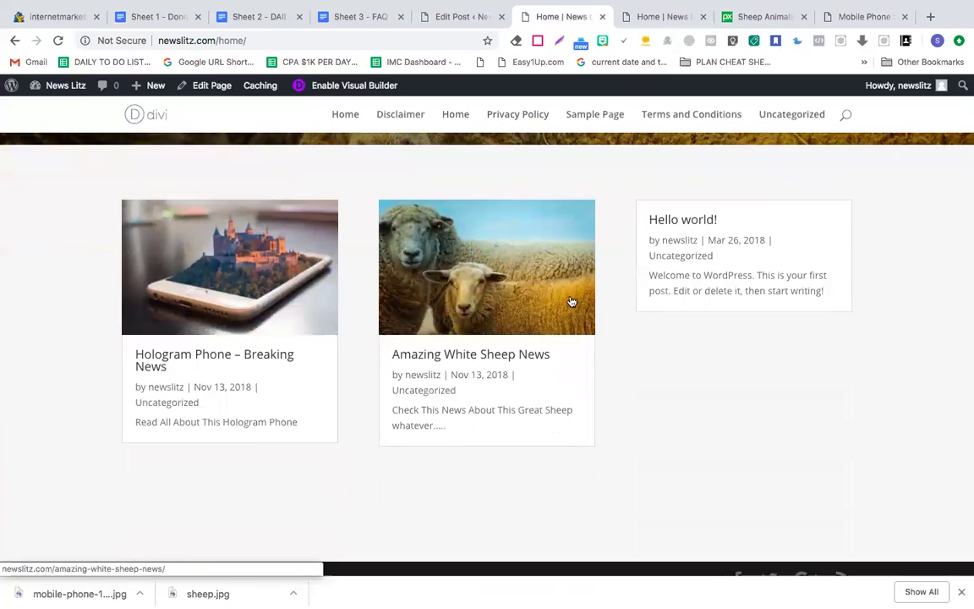
scroll(330, 373, "down", 1)
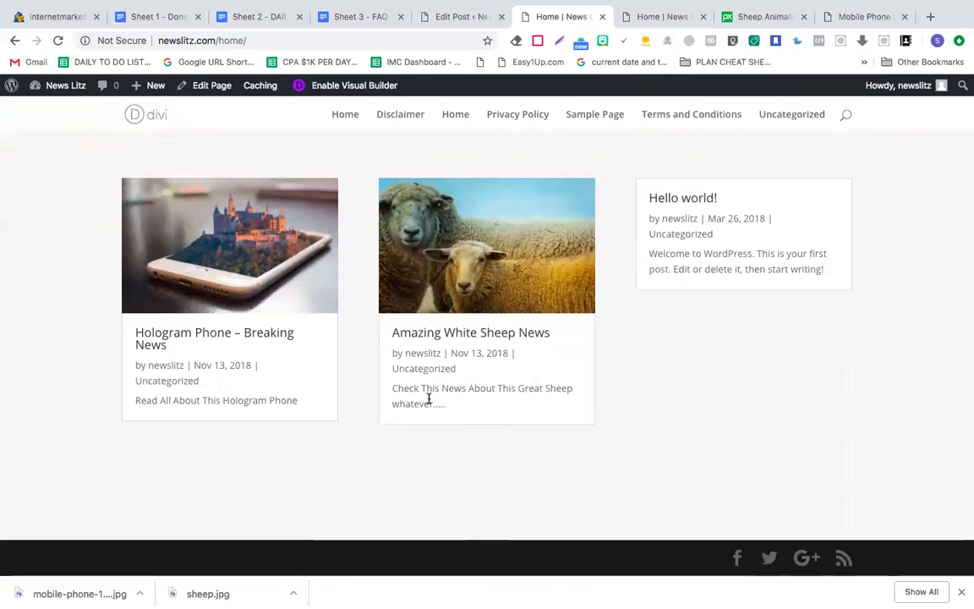
Step: Open 'Hologram Phone – Breaking News' from the grid and scroll through its post page
left_click(185, 341)
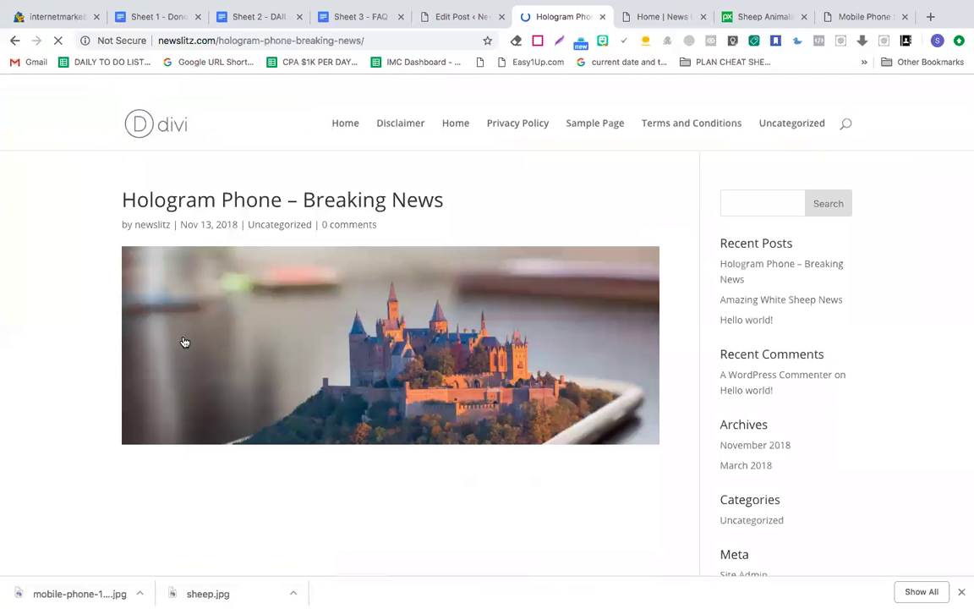
scroll(258, 445, "down", 5)
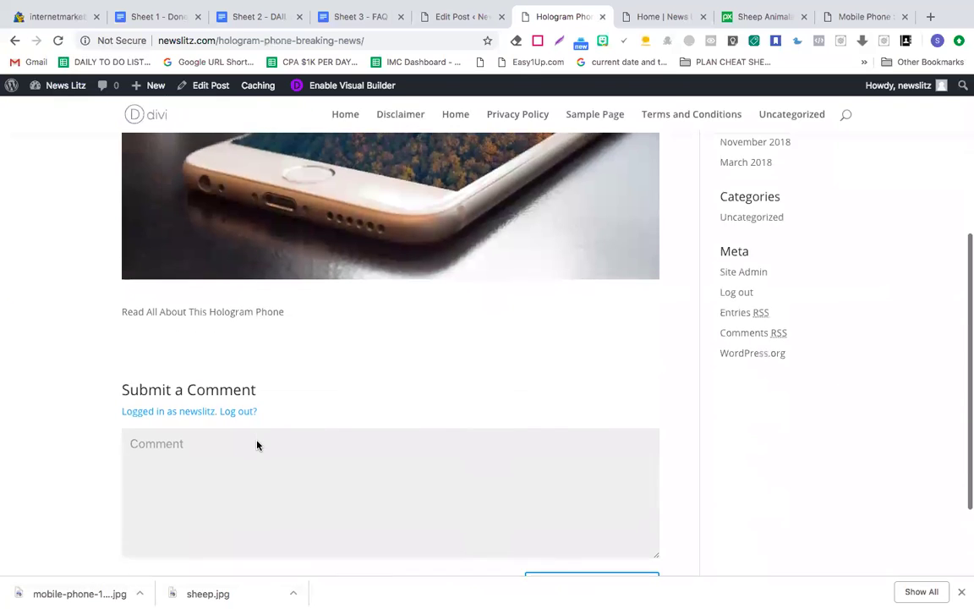
scroll(326, 398, "up", 5)
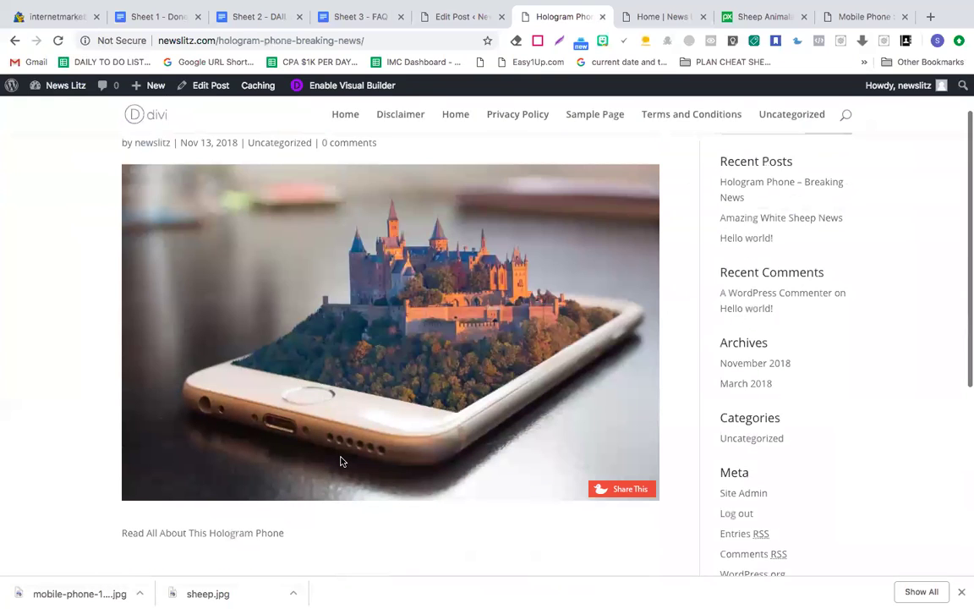
scroll(341, 461, "up", 2)
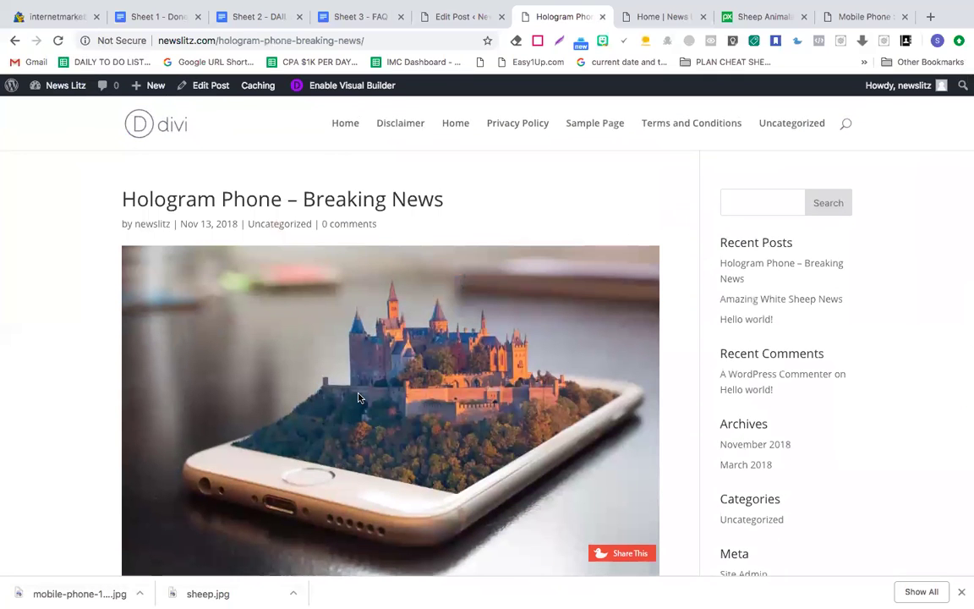